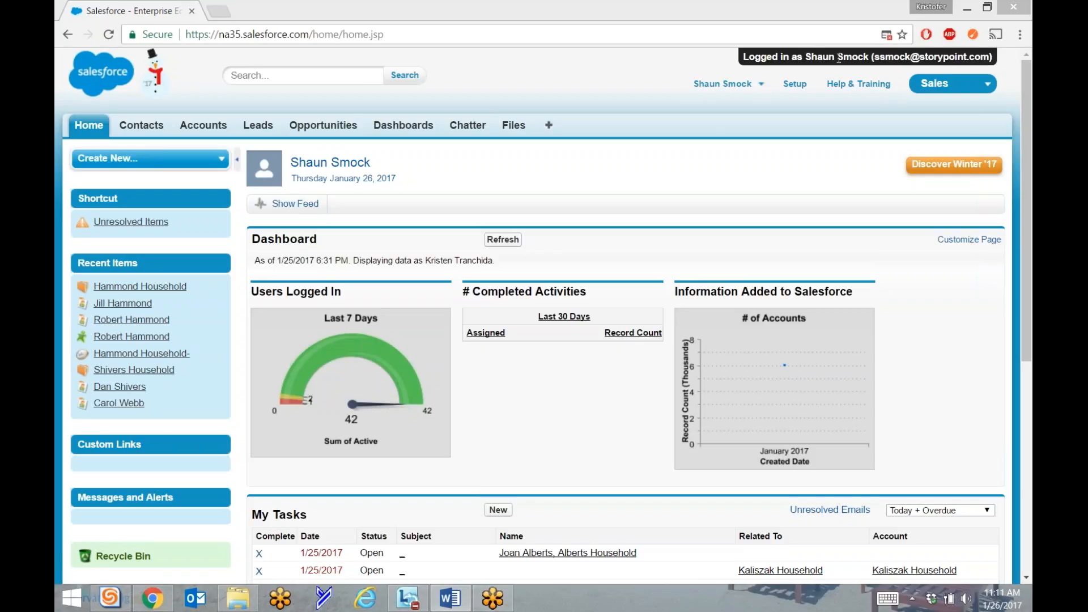
Run a global search across all records for the lead's full name.
left_click(269, 76)
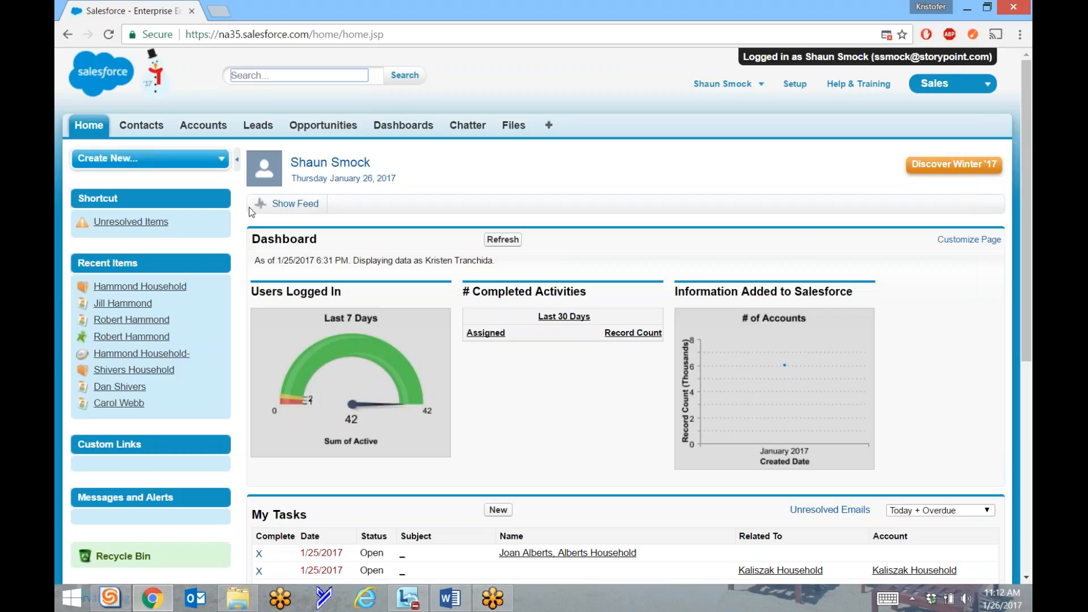
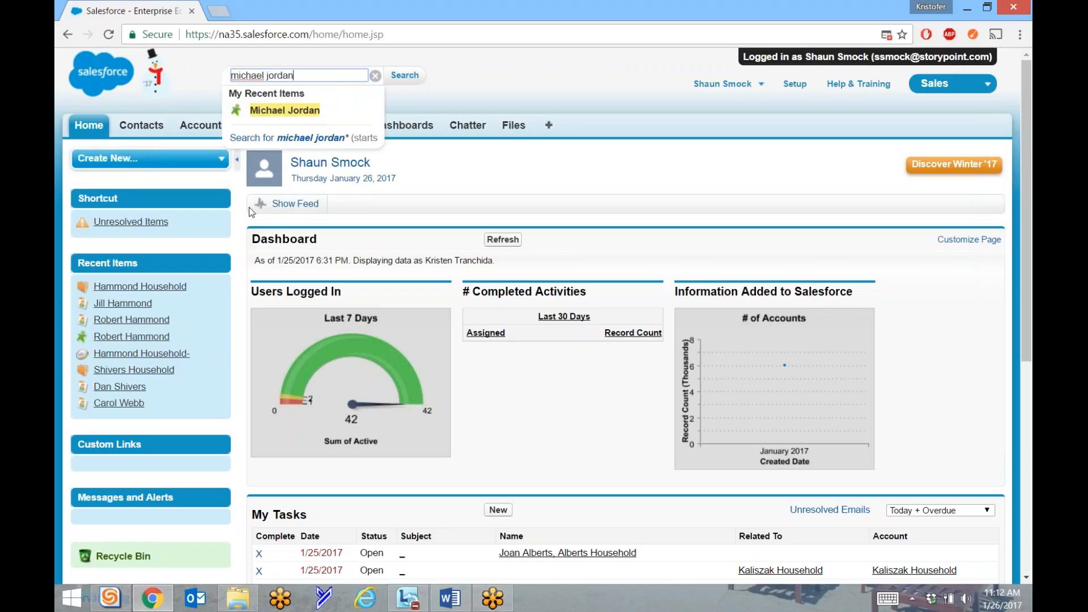
left_click(404, 75)
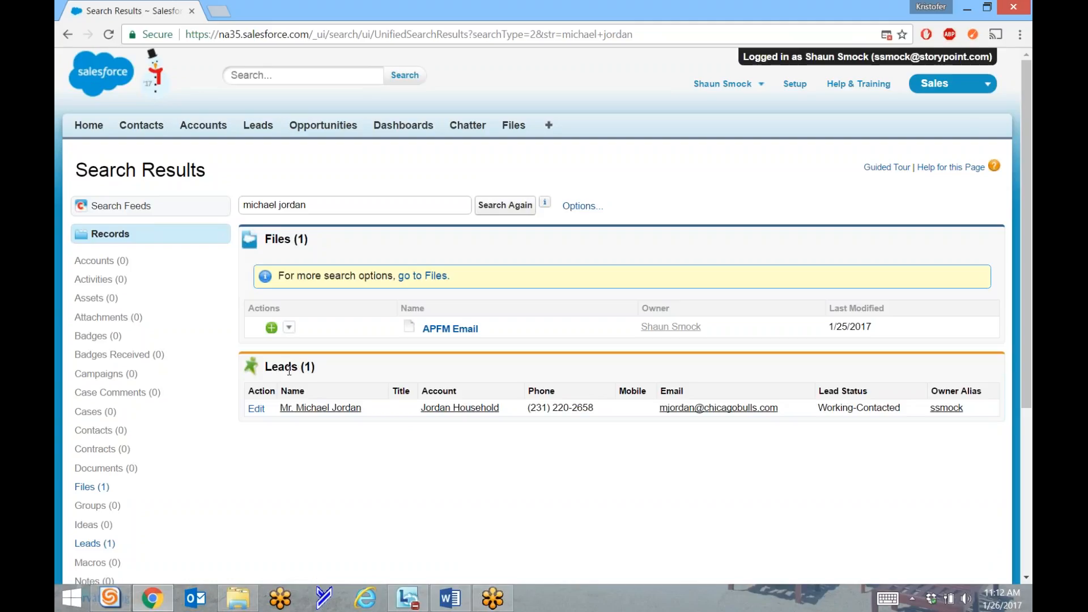
Open the matching lead's record with the sidebar collapsed and scroll through its details and activity history.
left_click(451, 410)
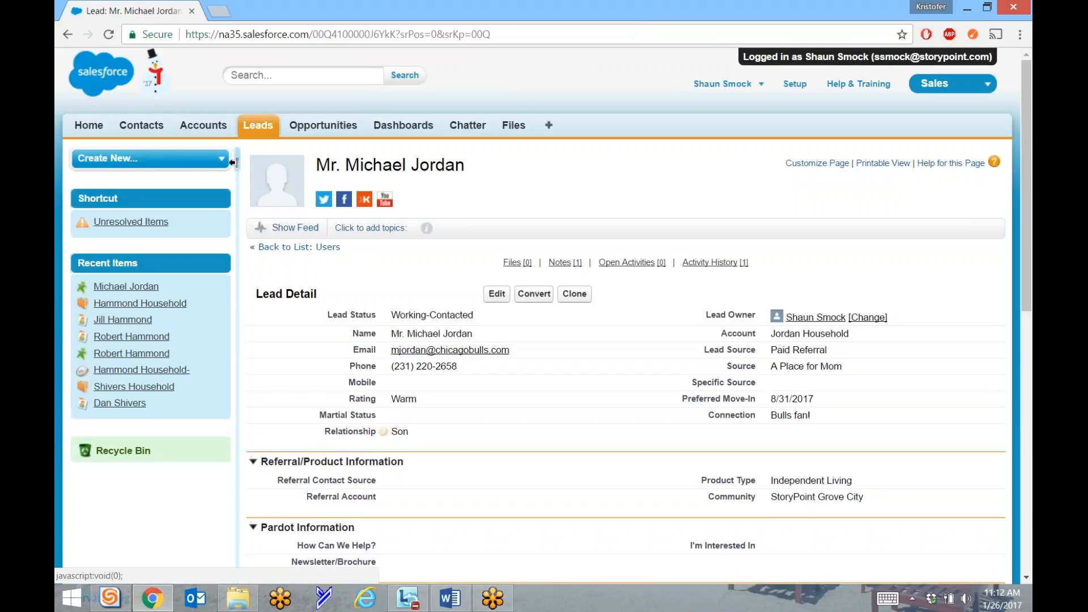
left_click(233, 162)
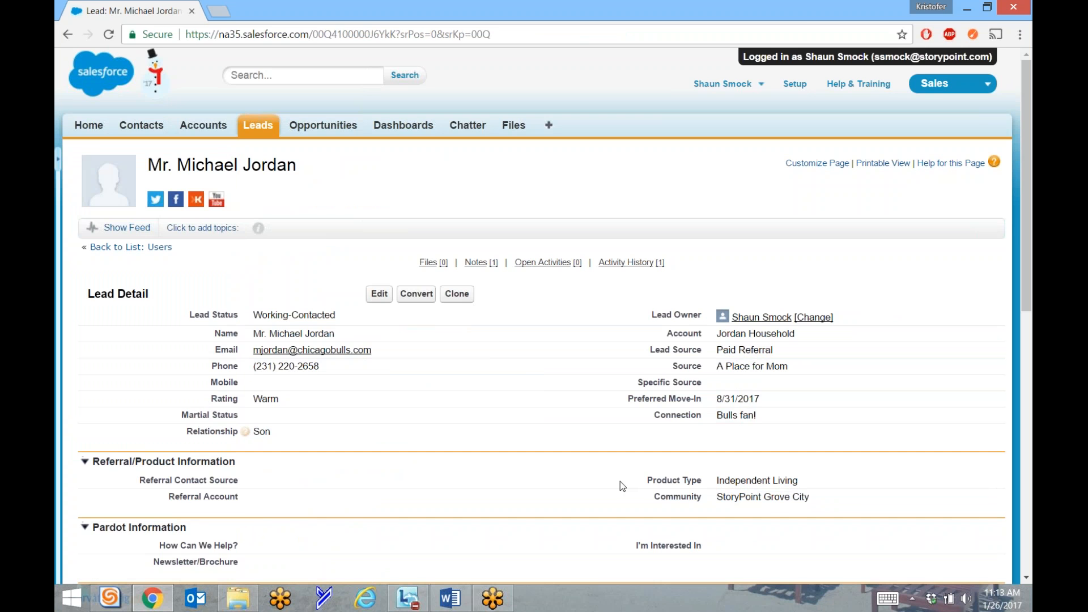
scroll(620, 481, "down", 6)
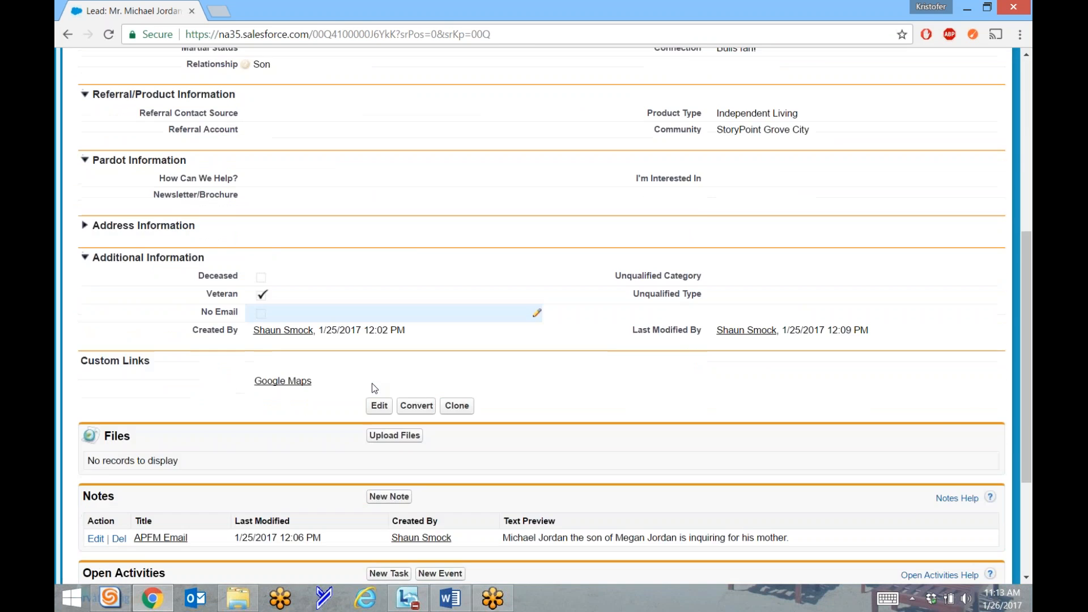
scroll(371, 384, "down", 4)
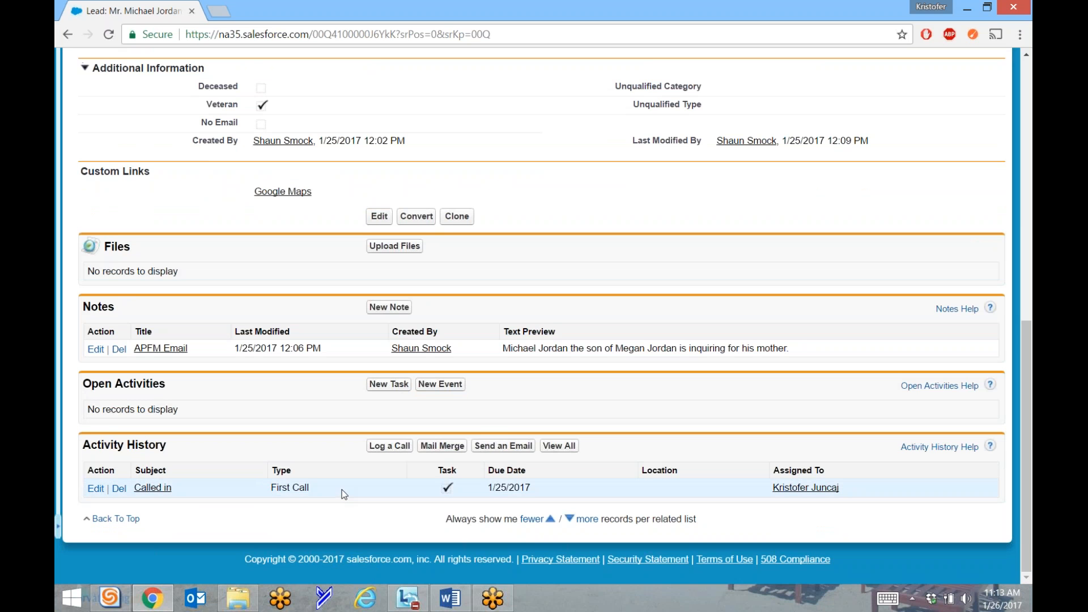
scroll(342, 498, "up", 8)
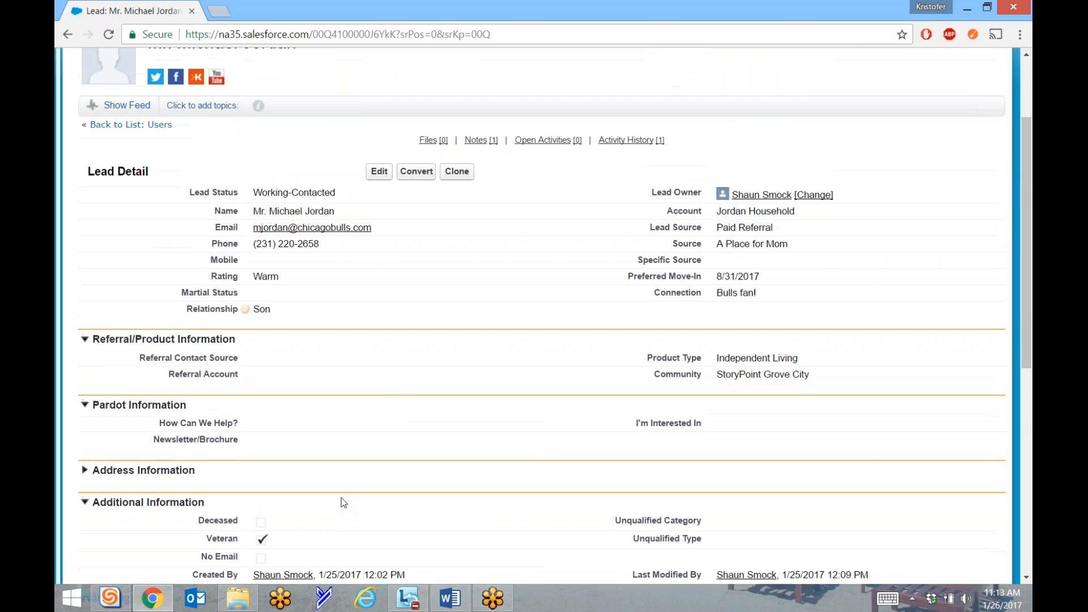
scroll(341, 498, "down", 8)
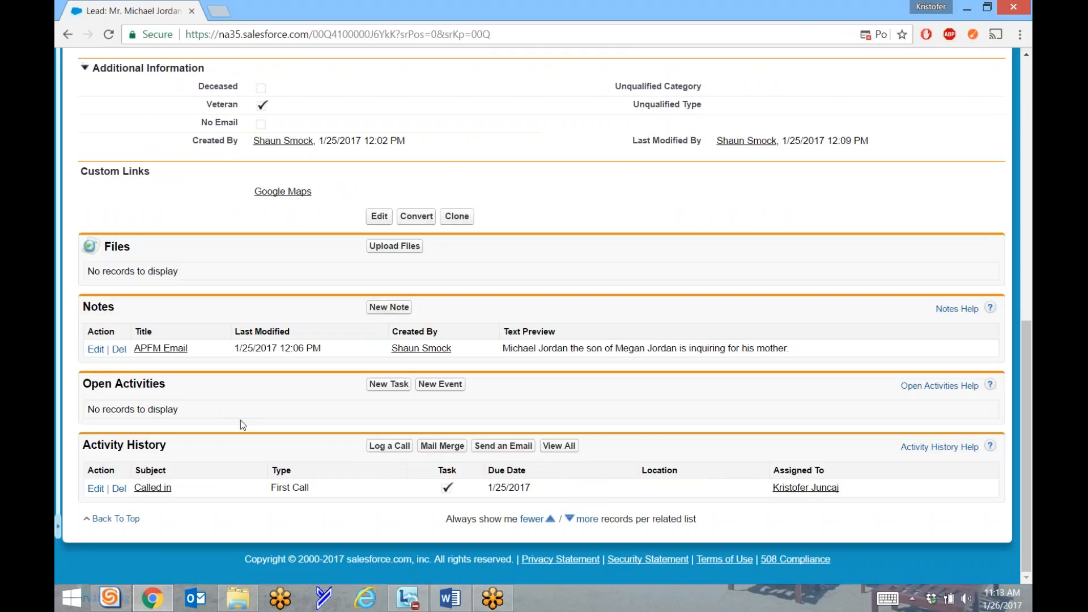
scroll(290, 430, "up", 8)
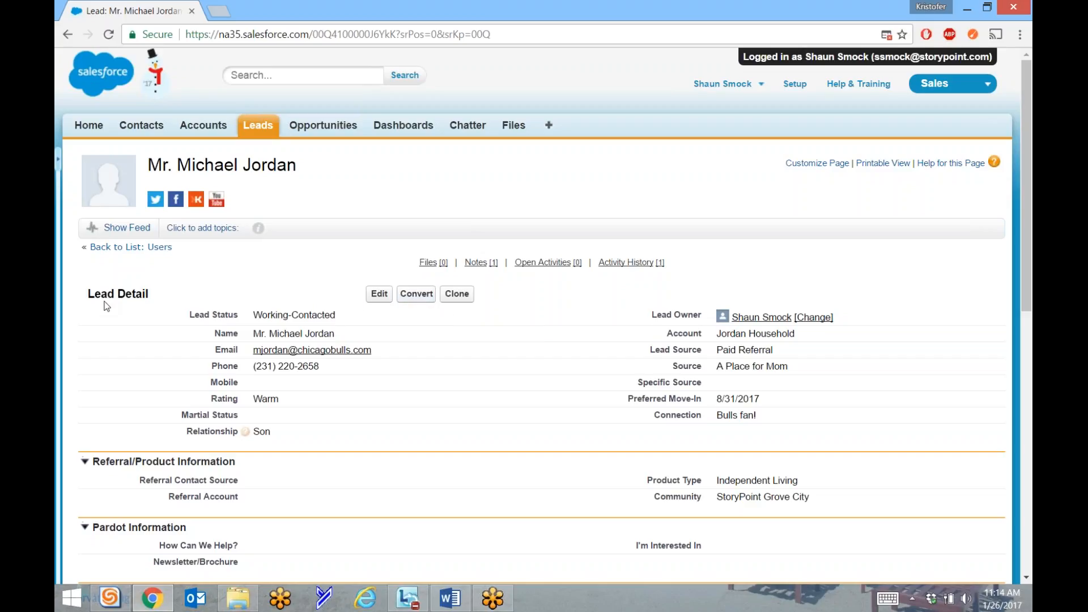
Start converting the lead, checking the owner, new Jordan Household account and opportunity name.
left_click(416, 294)
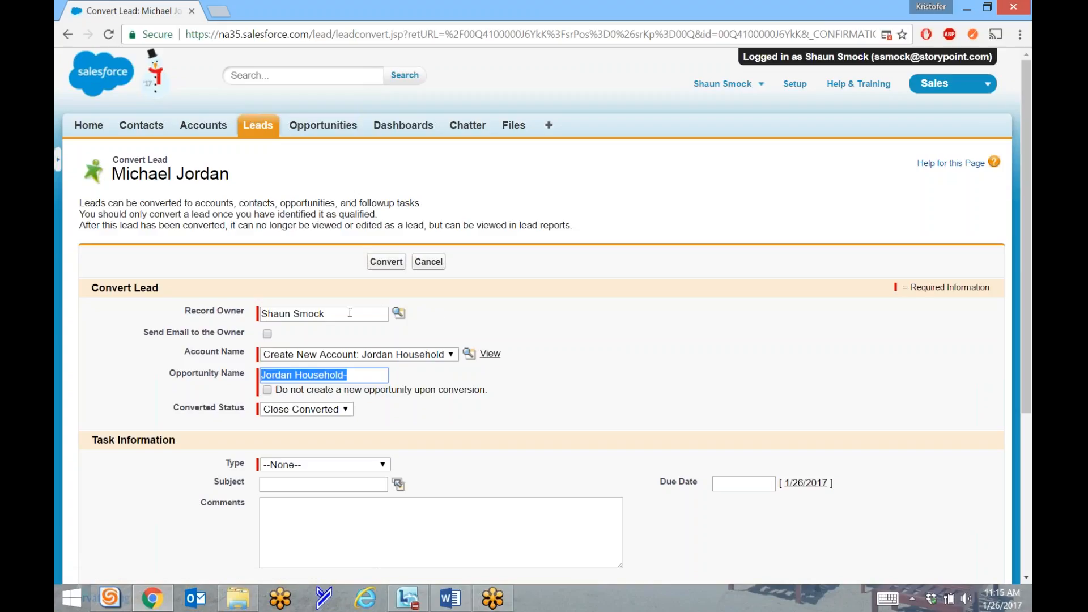
triple_click(326, 314)
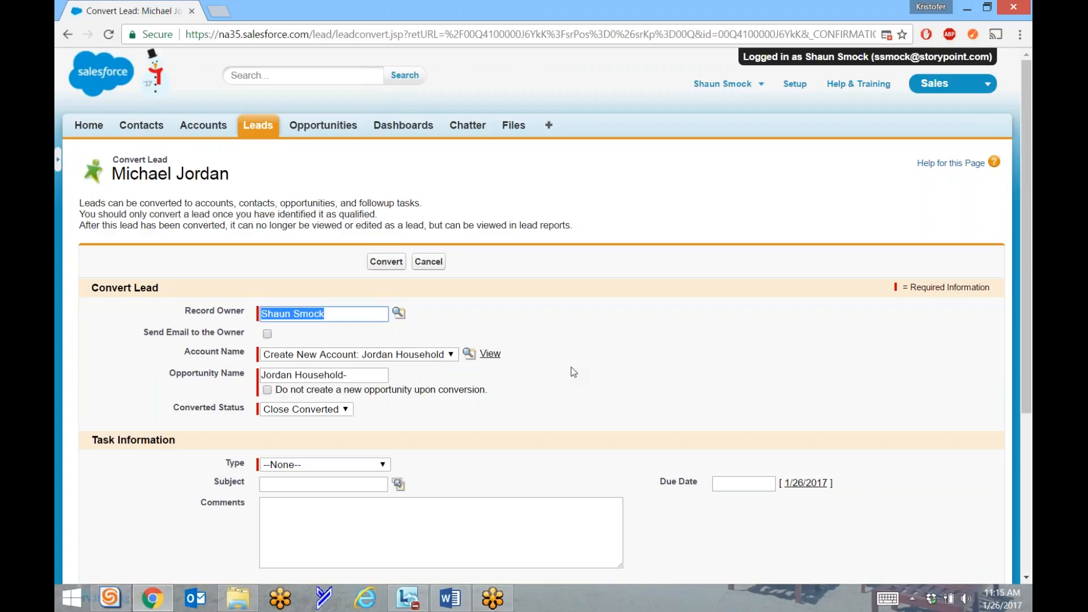
left_click(359, 355)
left_click(359, 366)
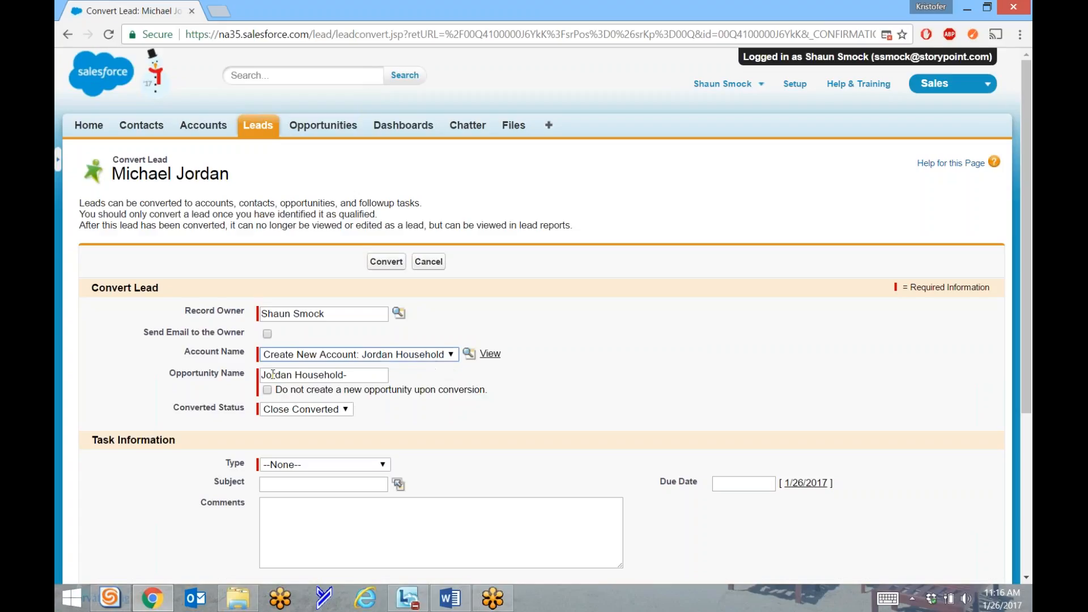
left_click_drag(355, 375, 197, 375)
left_click(483, 372)
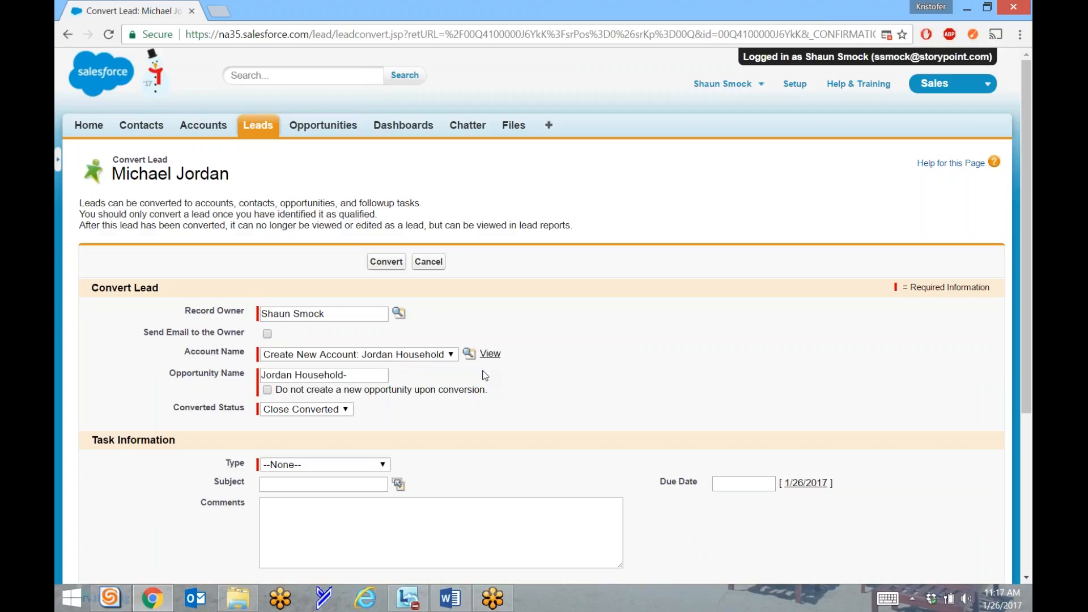
triple_click(338, 374)
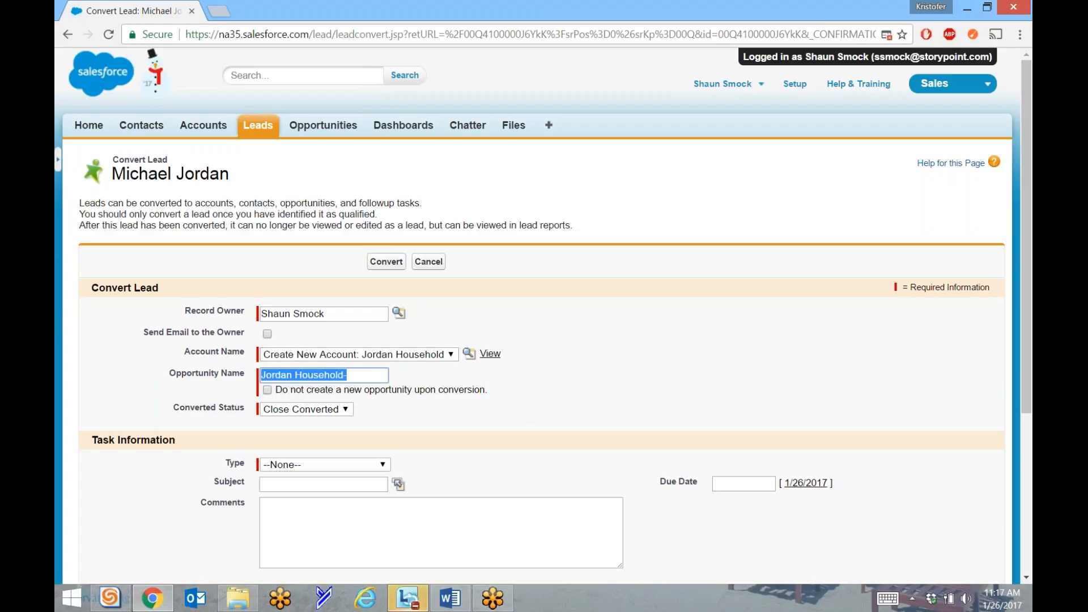
left_click(294, 375)
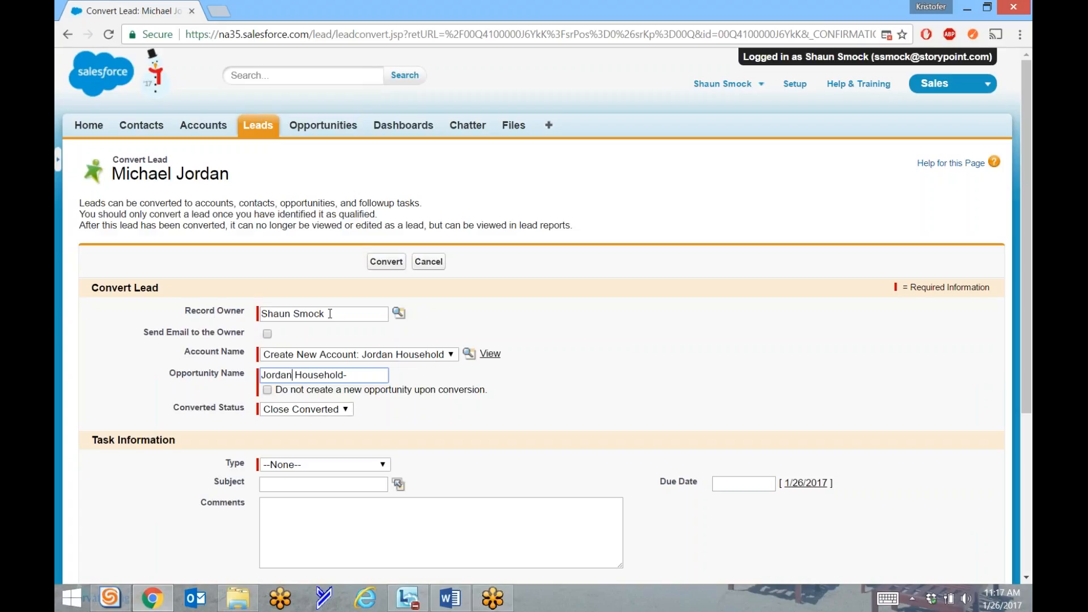
Set the follow-up task type to Follow Up Call with subject 'Call to sheck on interest'.
scroll(126, 427, "down", 3)
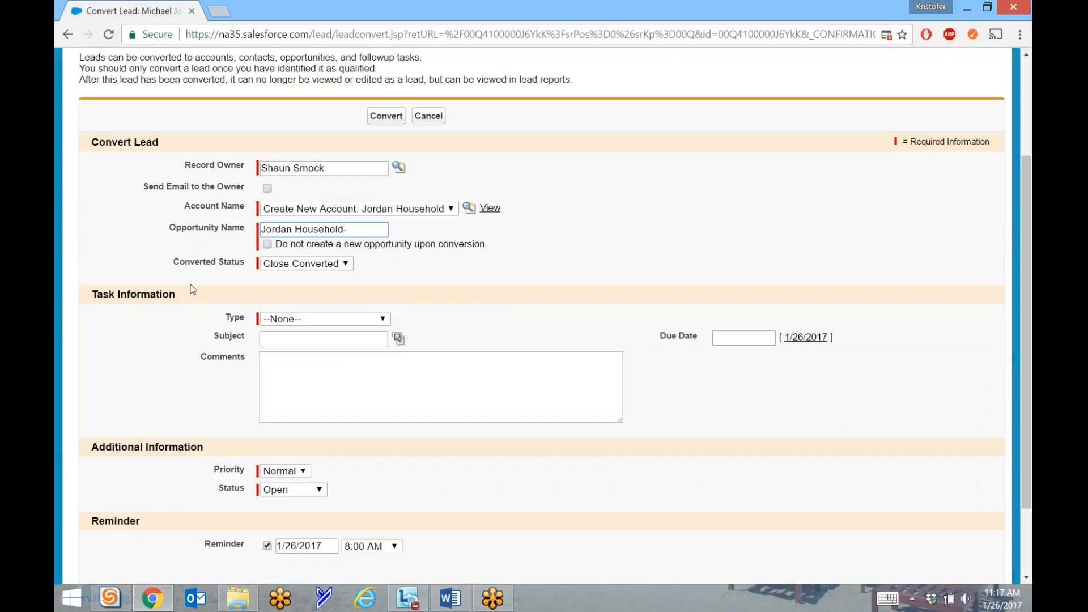
left_click(321, 318)
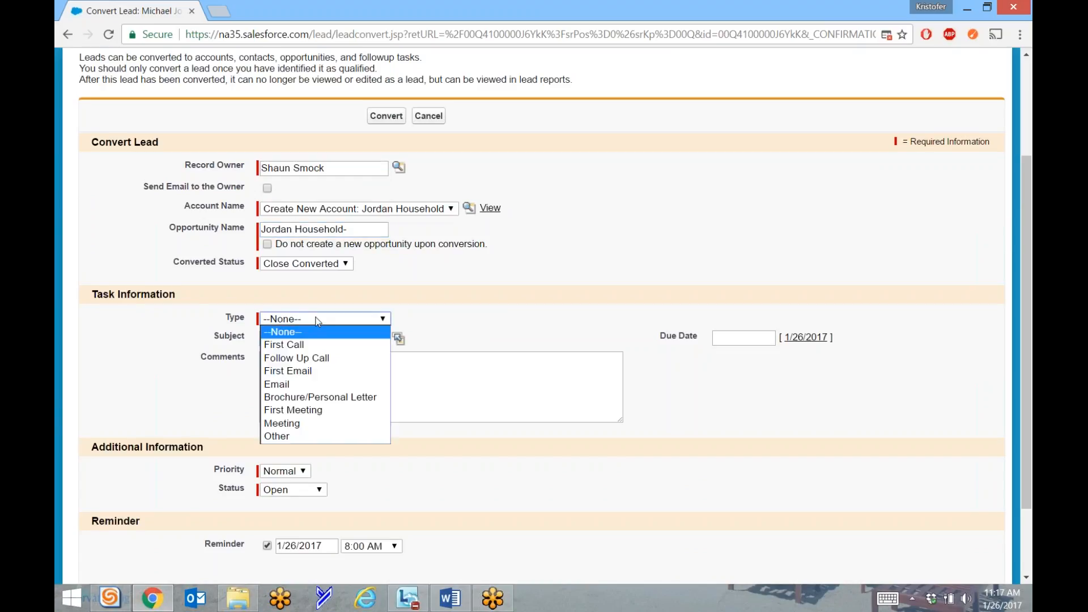
left_click(312, 358)
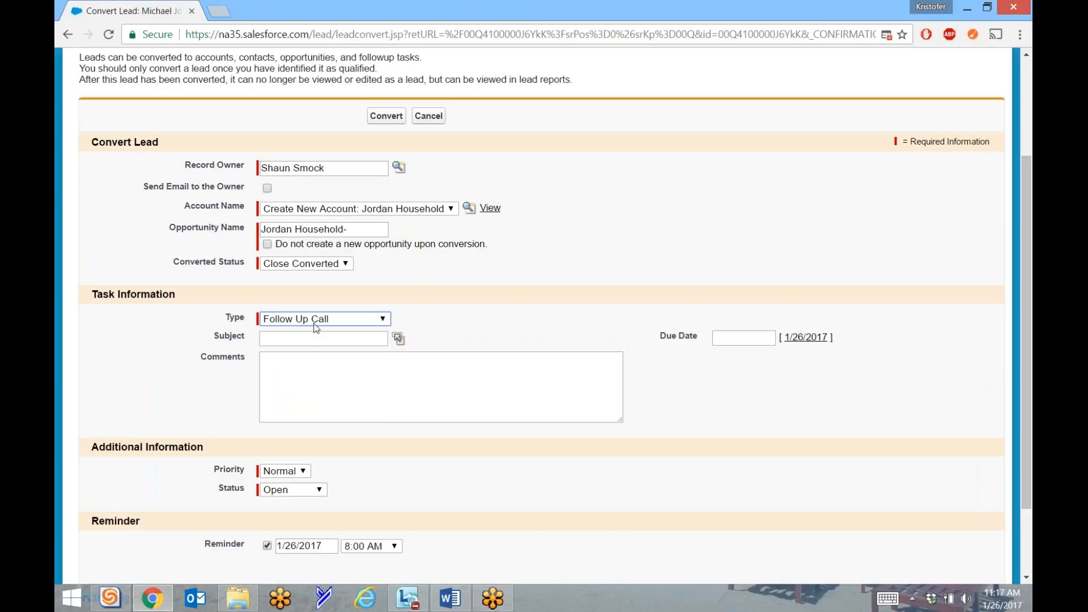
left_click(311, 337)
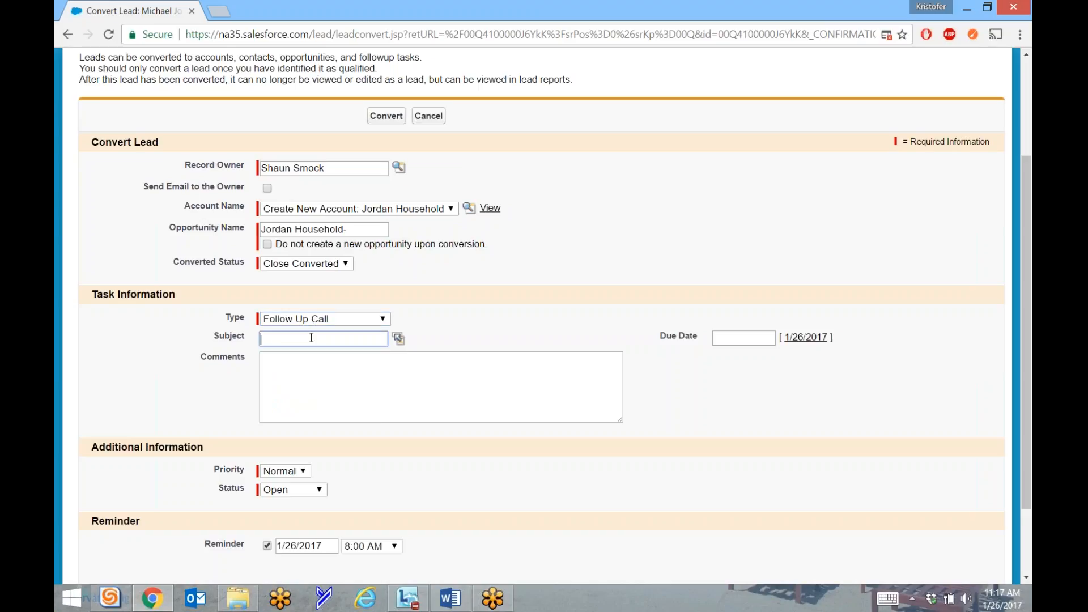
type("Call")
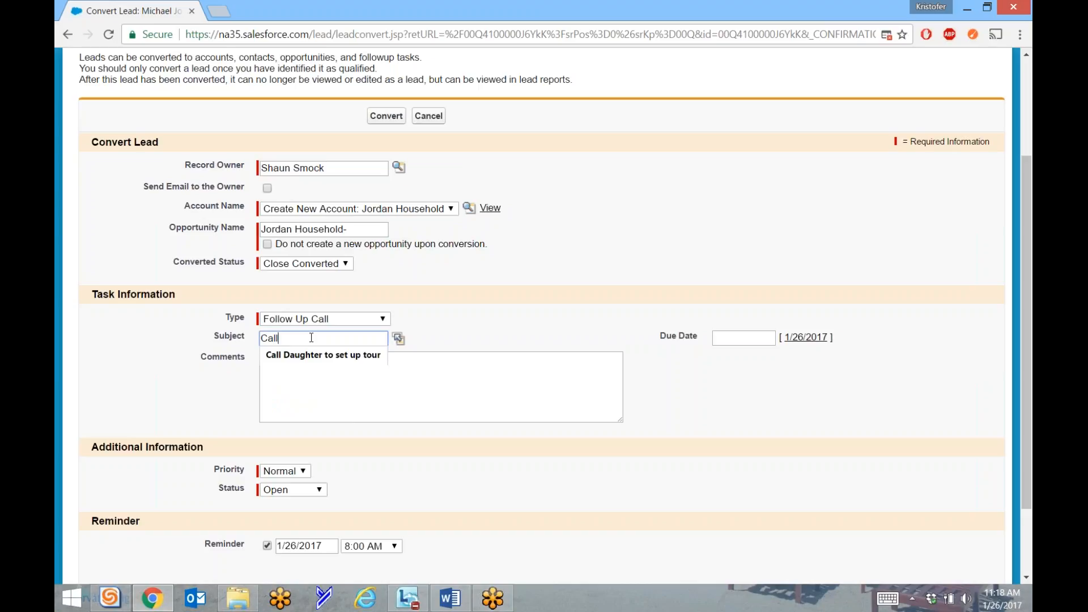
type(" to sheck")
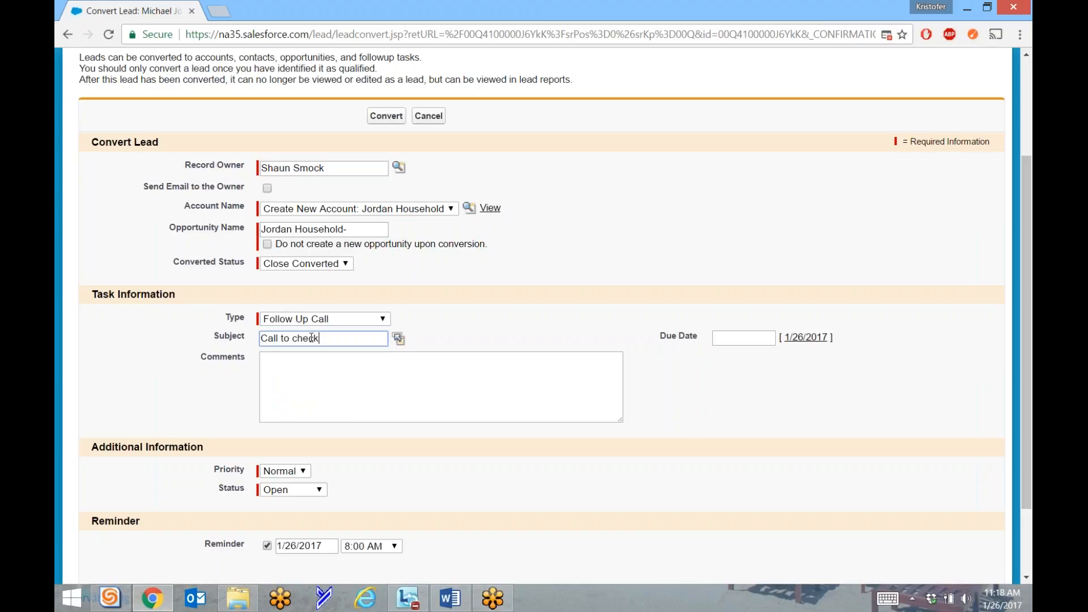
type(" on interest")
Add a comment about calling next week and set the task due date to 2/2/2017.
left_click(389, 379)
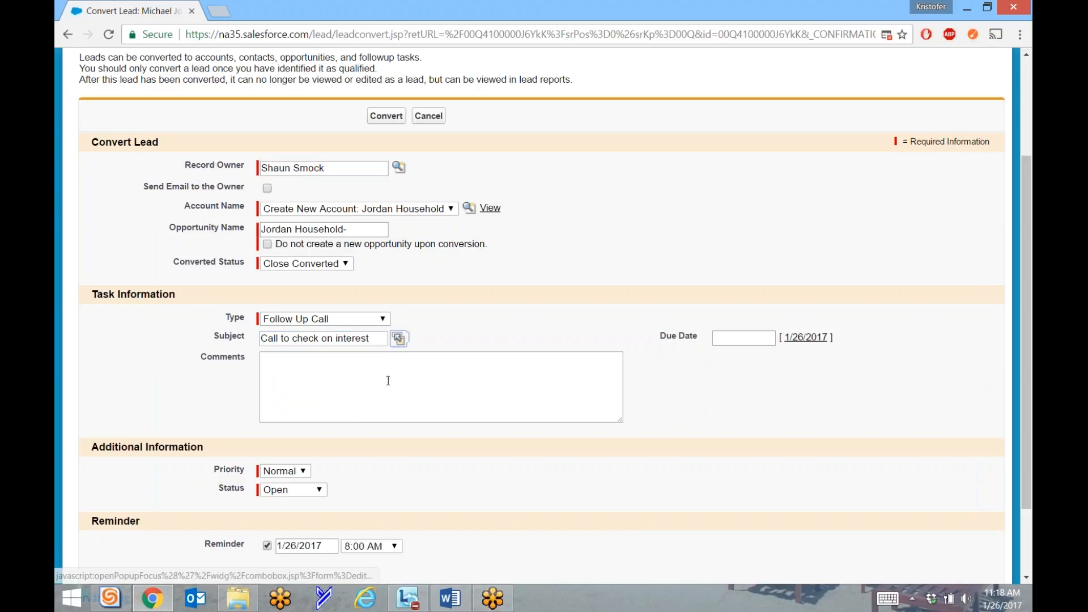
type("Call ")
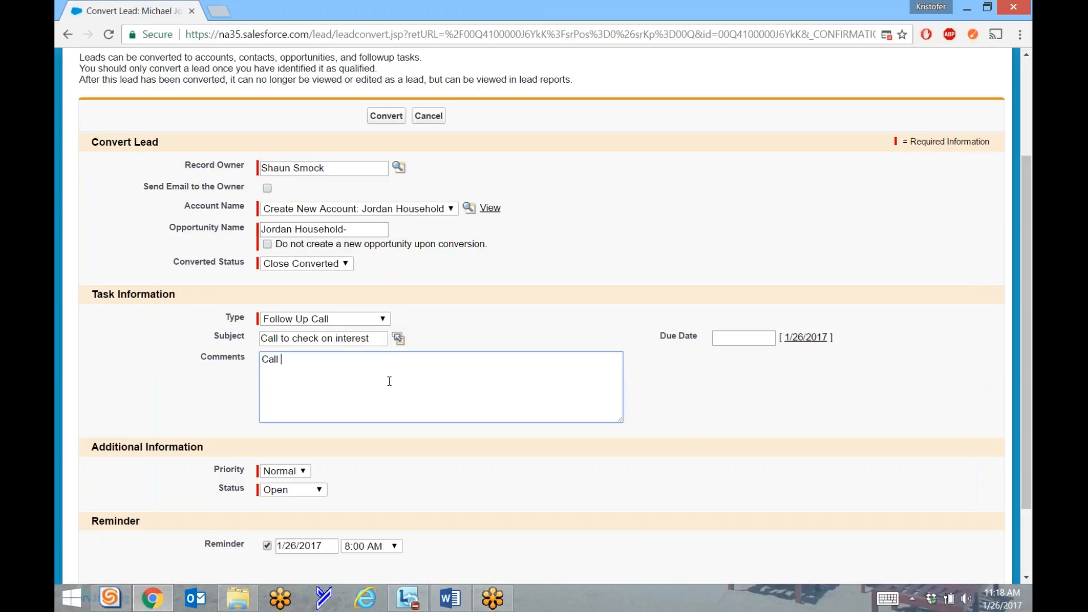
type("Jordan next week to see if he")
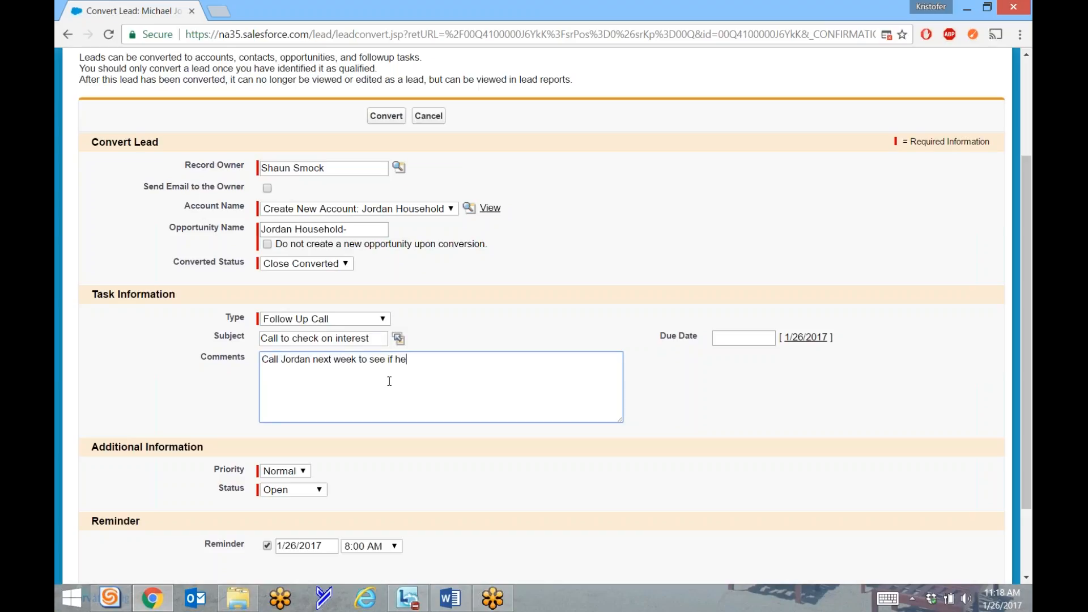
type(" has spoken with his mother")
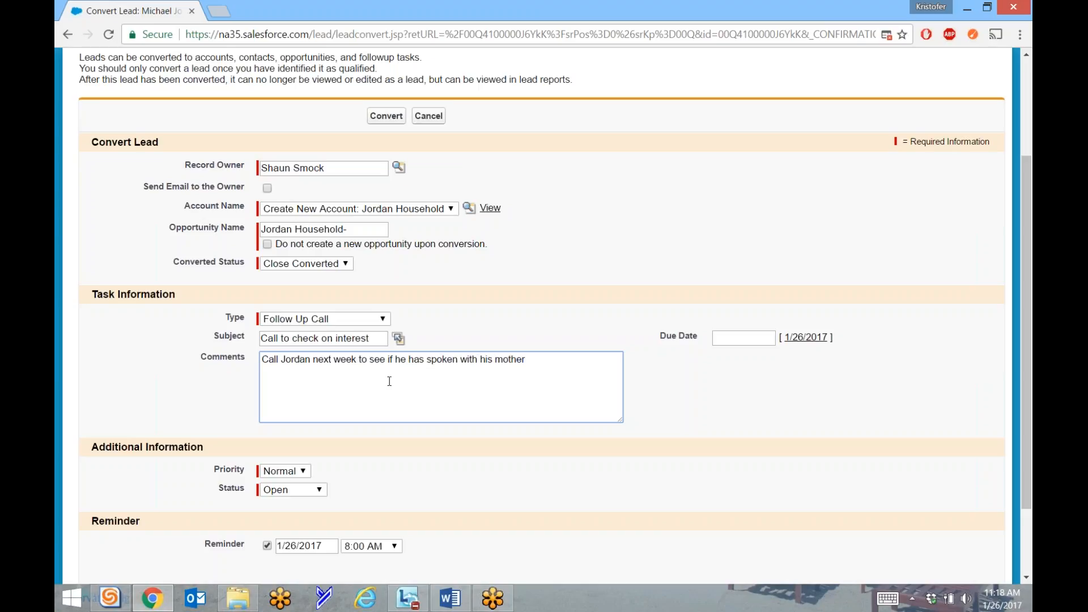
type(" yet.")
left_click(735, 336)
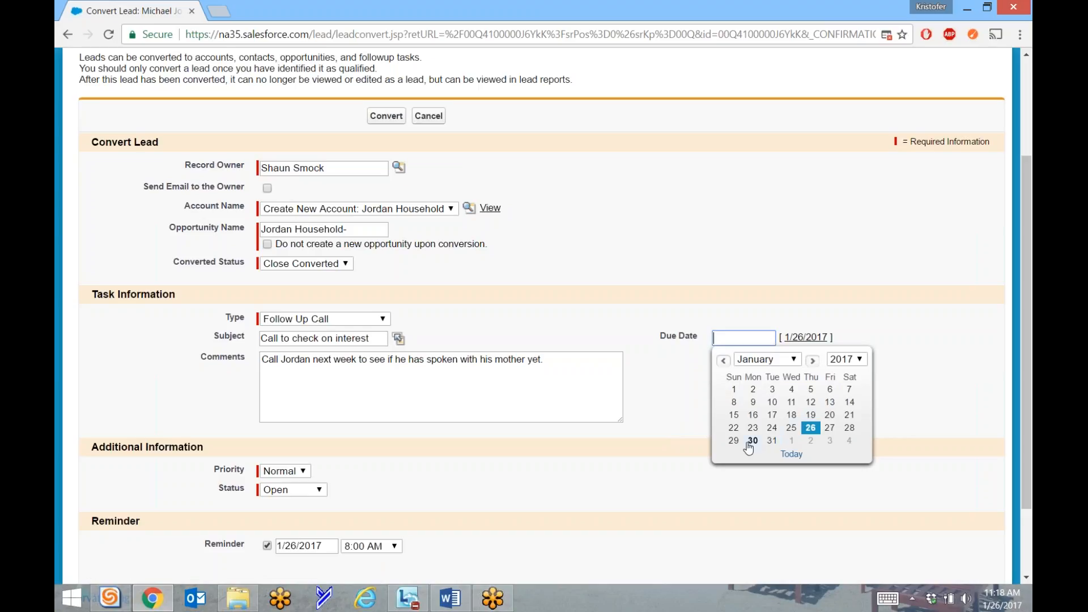
left_click(812, 442)
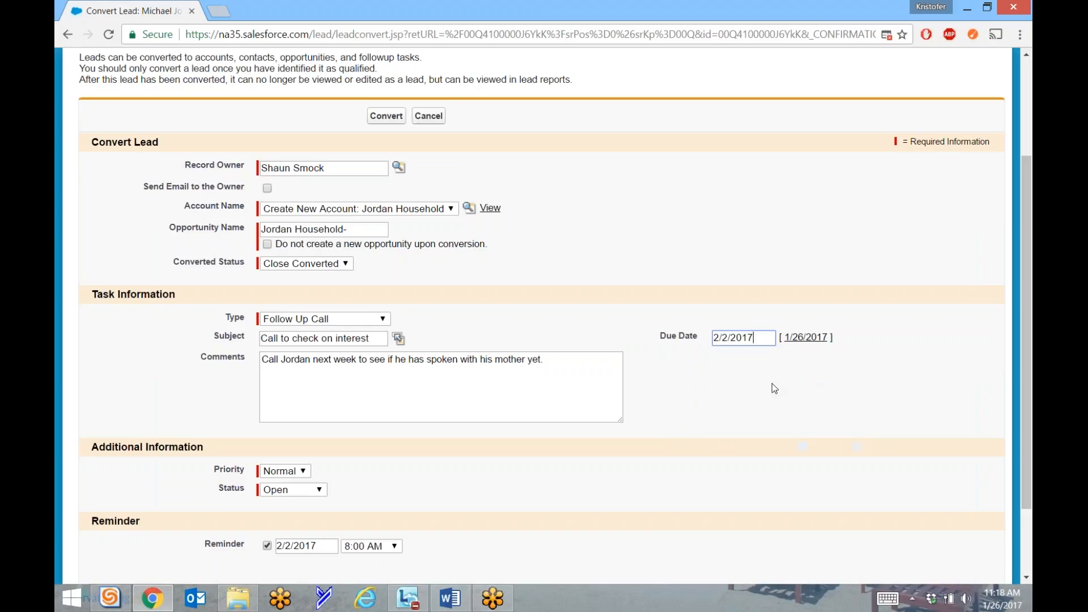
left_click(763, 466)
scroll(253, 395, "down", 3)
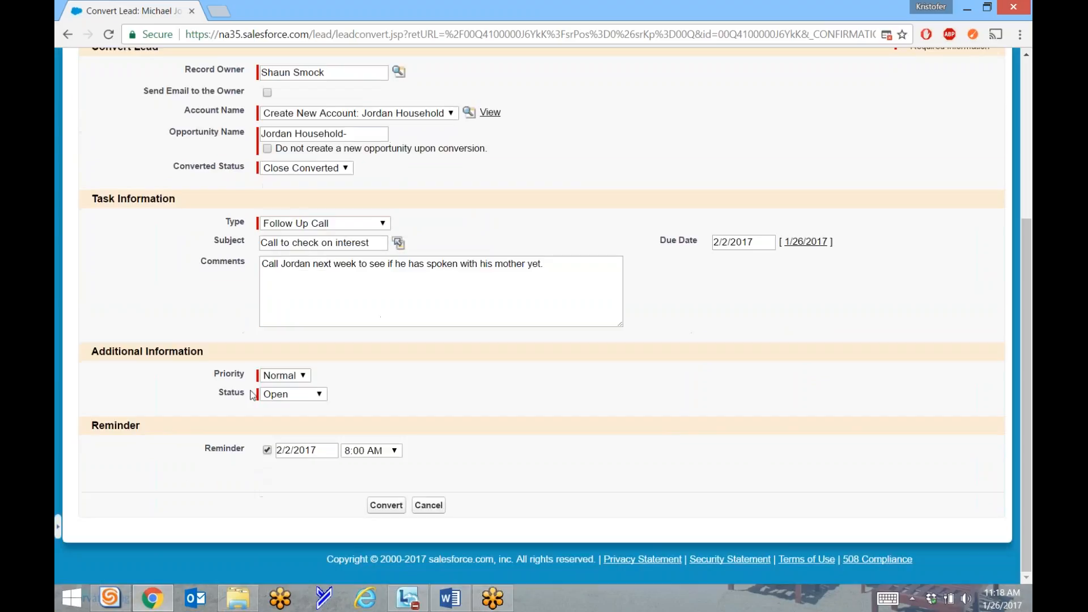
left_click(284, 375)
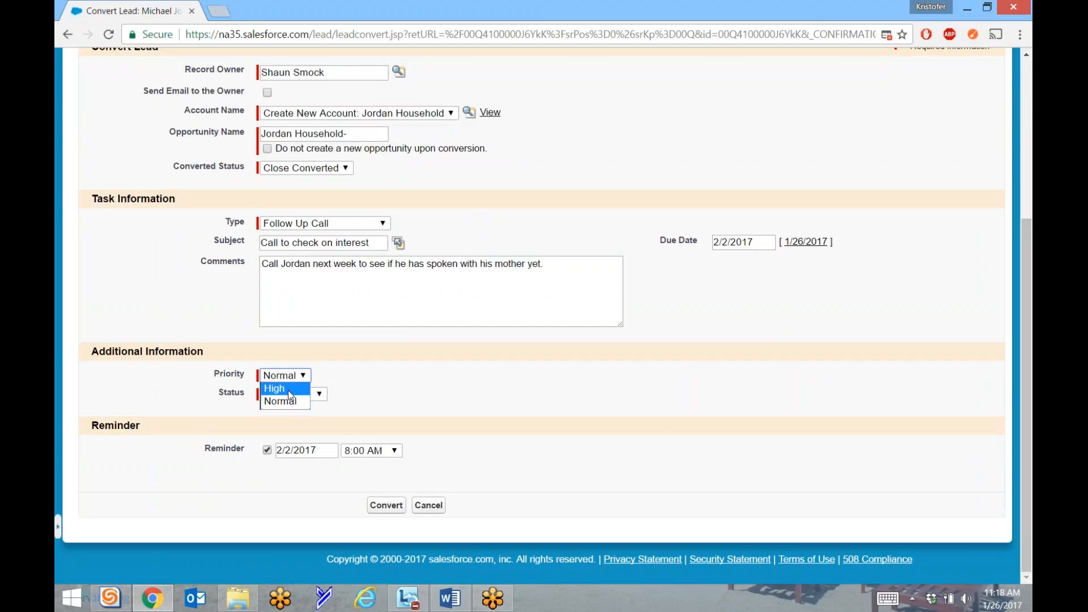
left_click(426, 368)
left_click(283, 399)
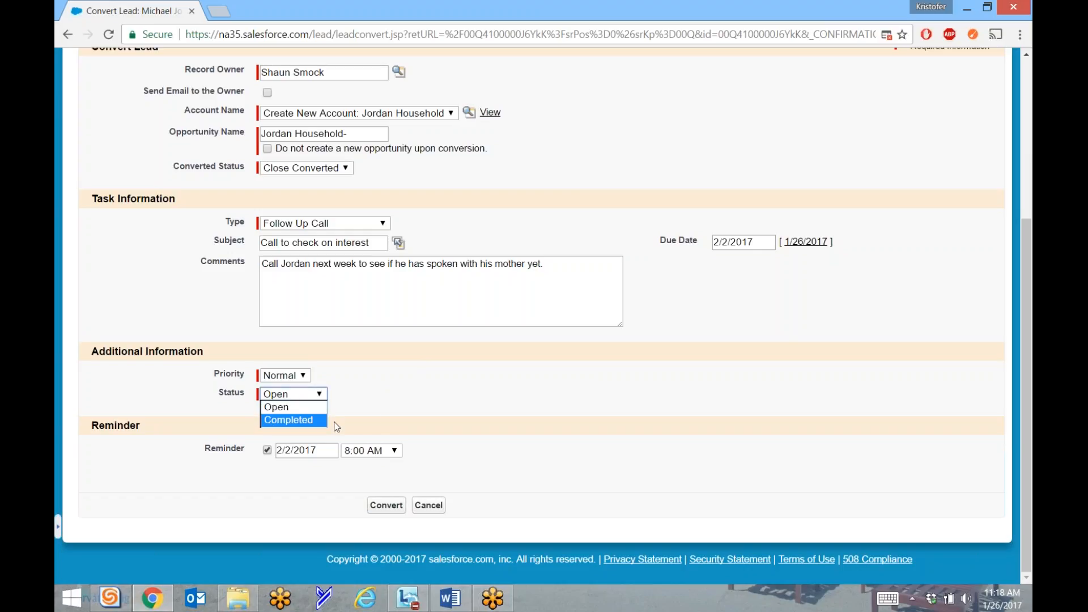
left_click(373, 410)
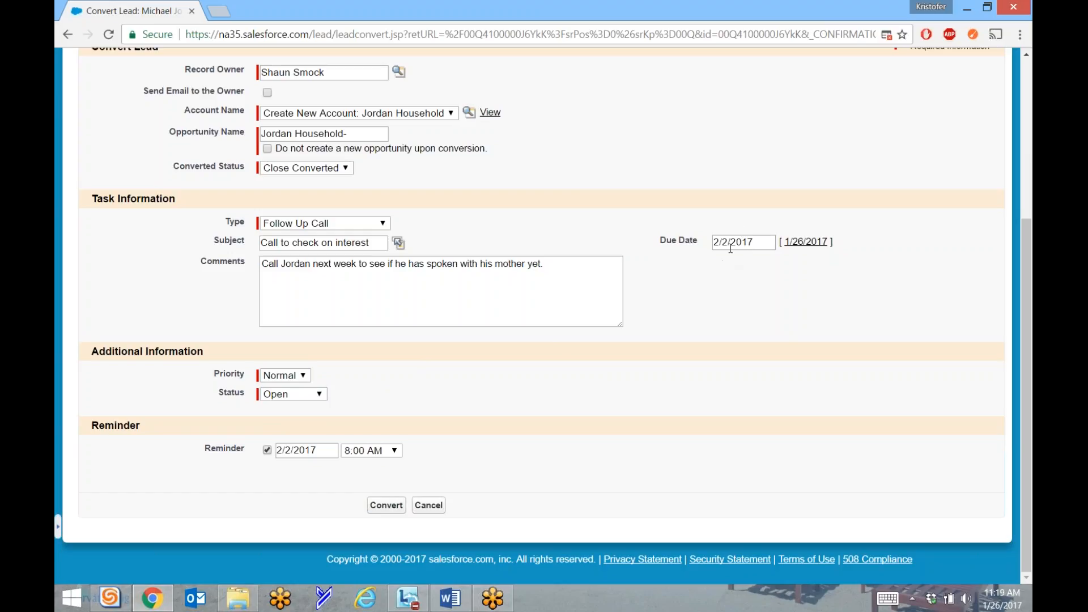
left_click(283, 399)
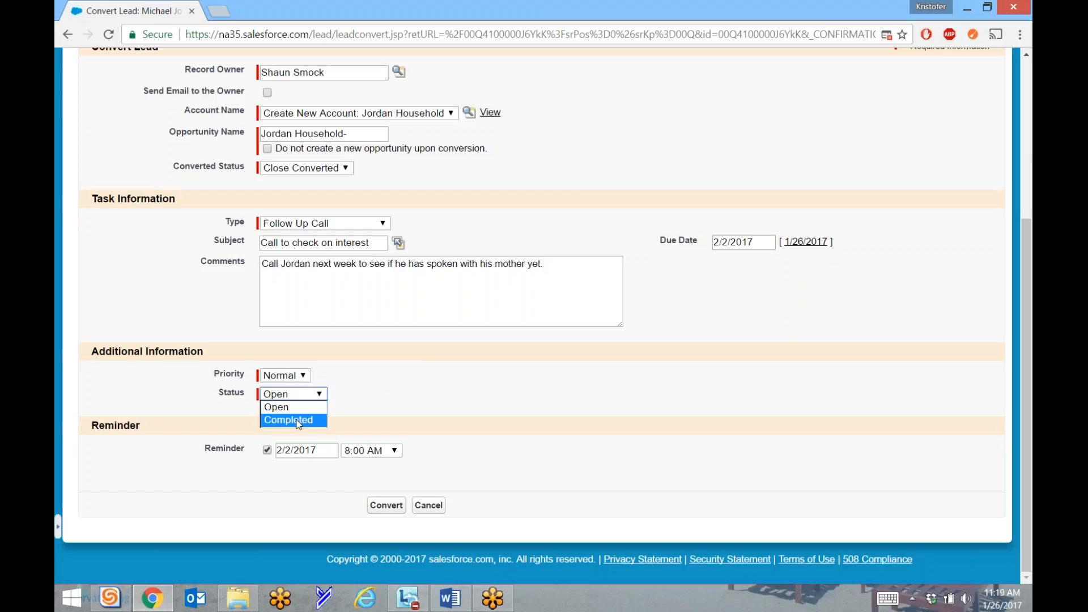
left_click(380, 415)
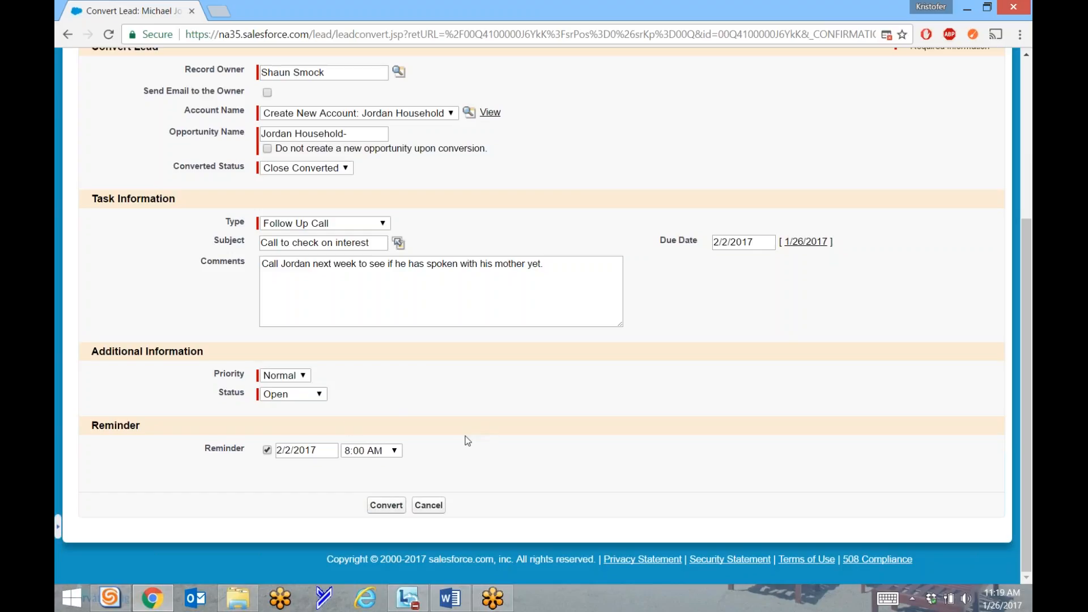
Set the task reminder time to 9:00 AM and complete the lead conversion.
left_click(267, 450)
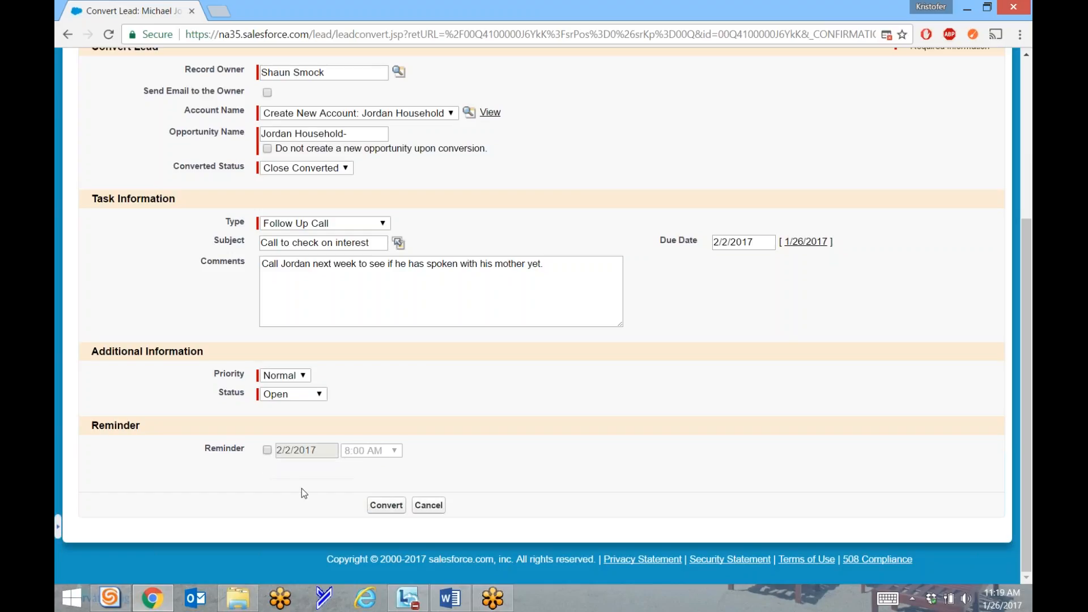
left_click(267, 450)
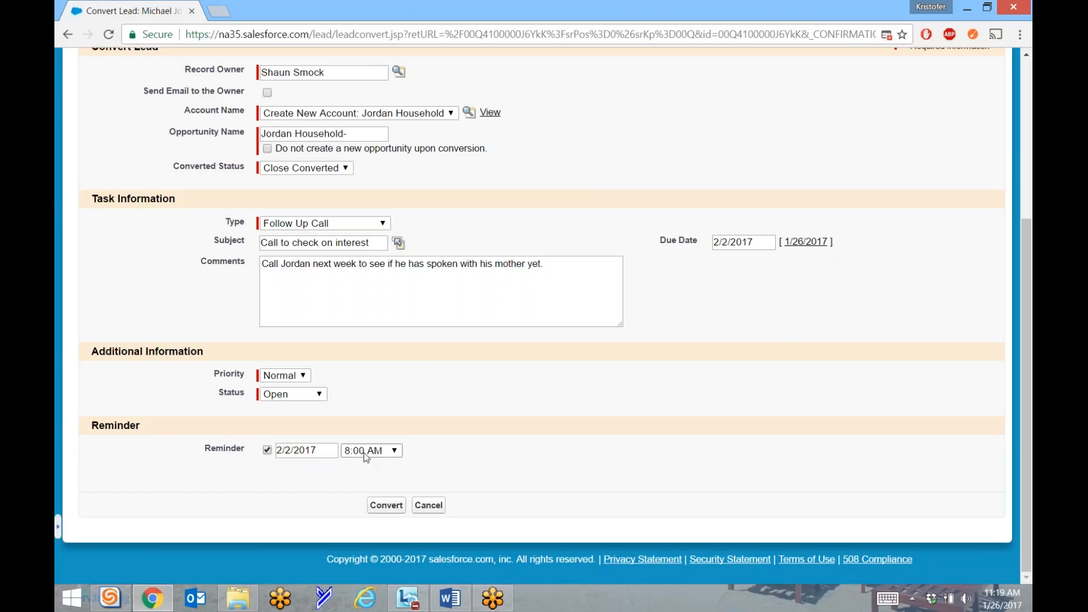
left_click(379, 453)
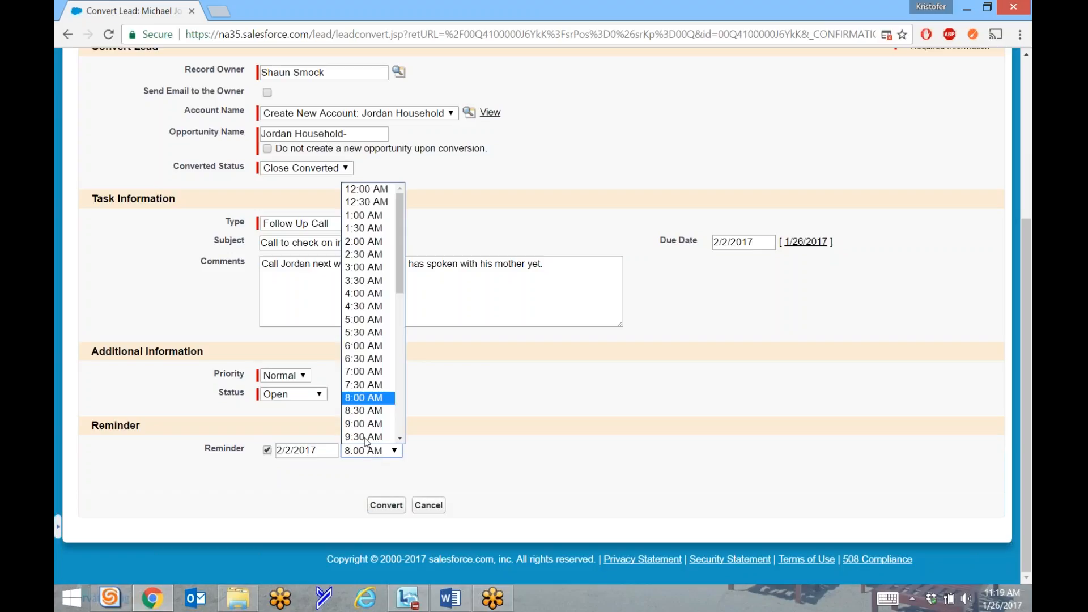
scroll(366, 382, "down", 9)
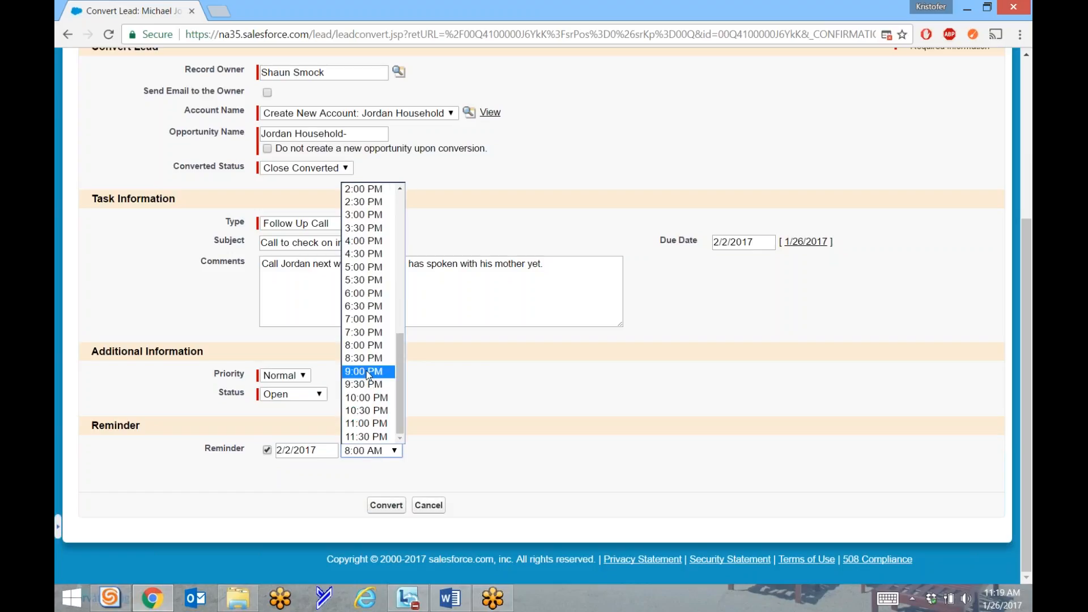
left_click(366, 370)
left_click(381, 453)
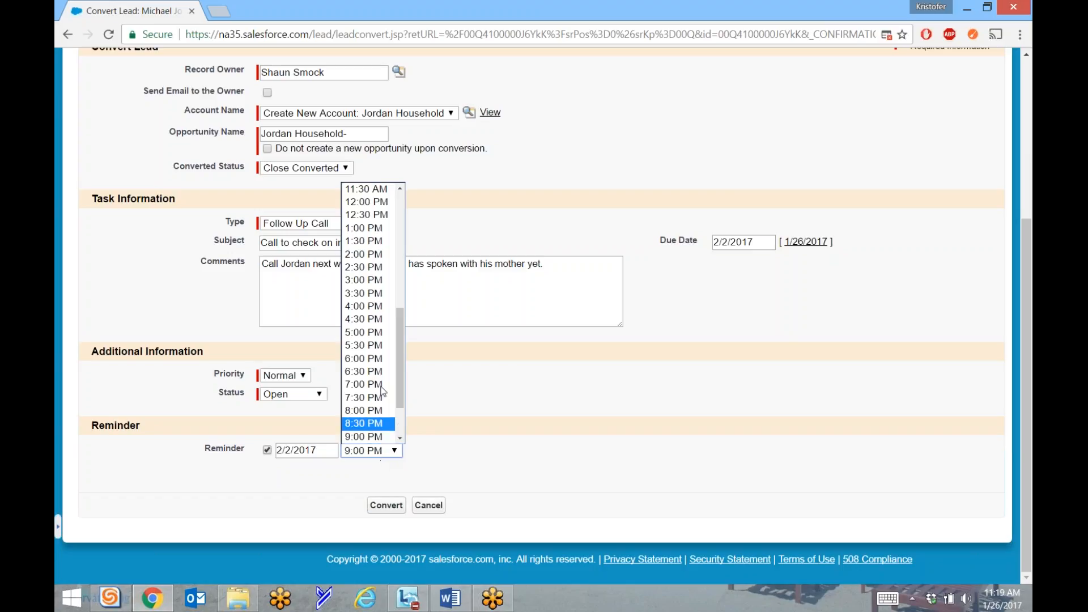
scroll(380, 357, "up", 8)
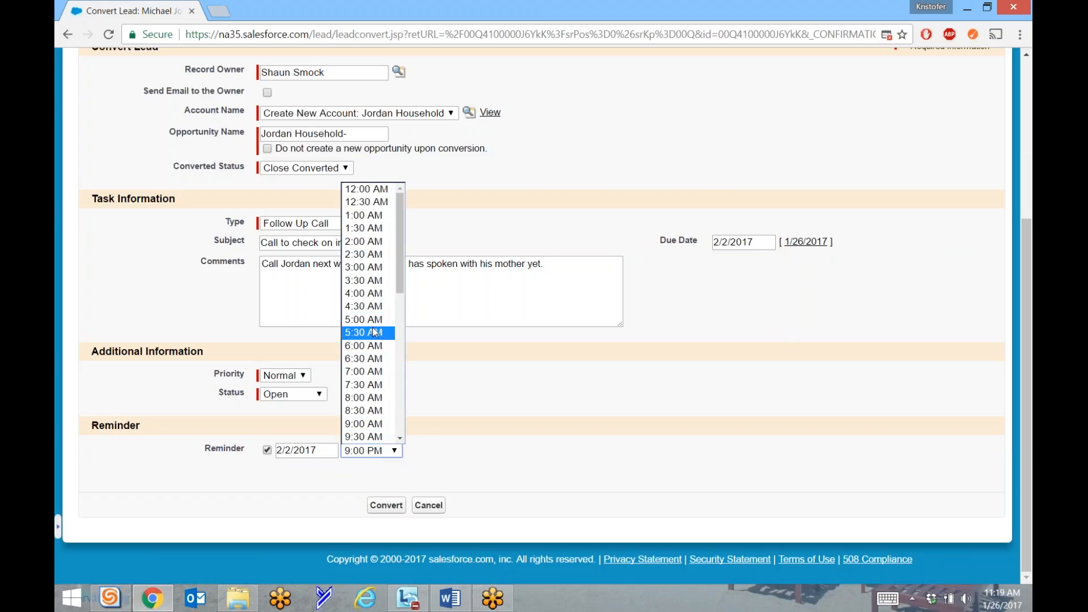
left_click(366, 425)
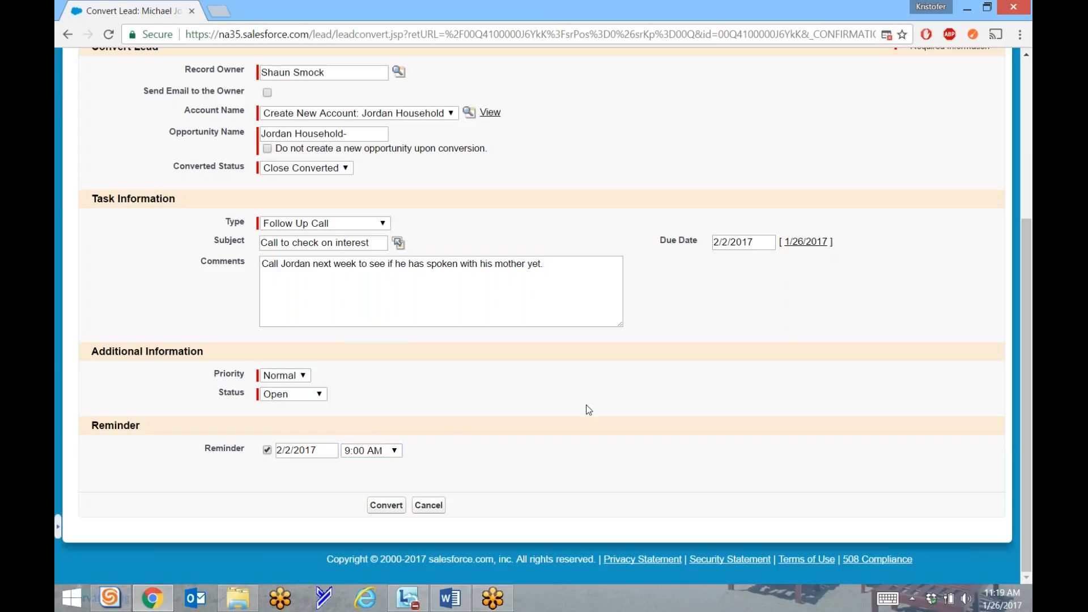
left_click(378, 510)
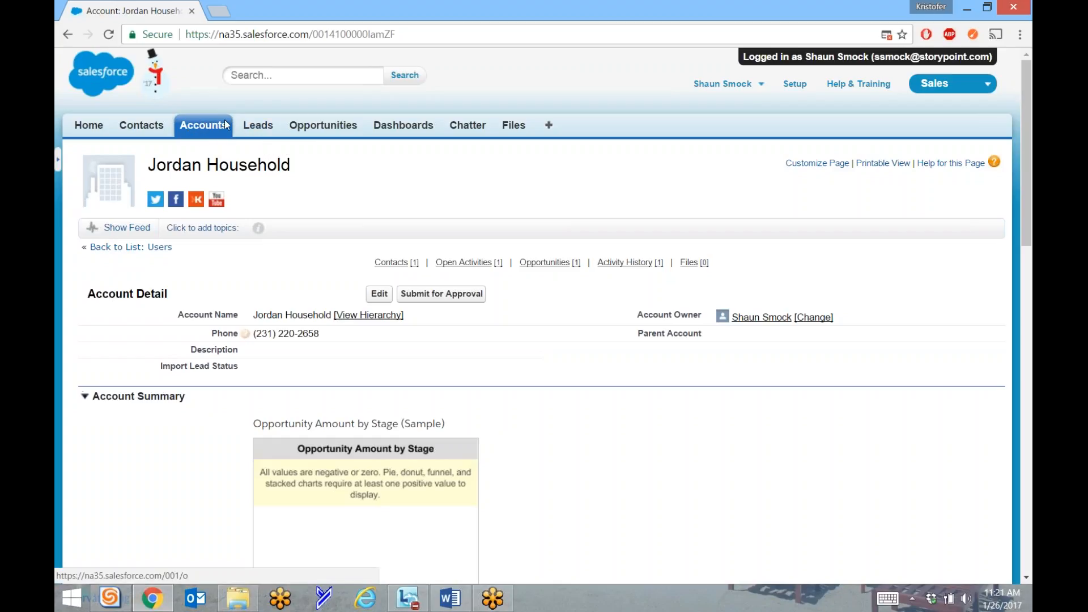
Review the account's Contacts and Open Activities related lists, including the follow-up call task.
double_click(111, 294)
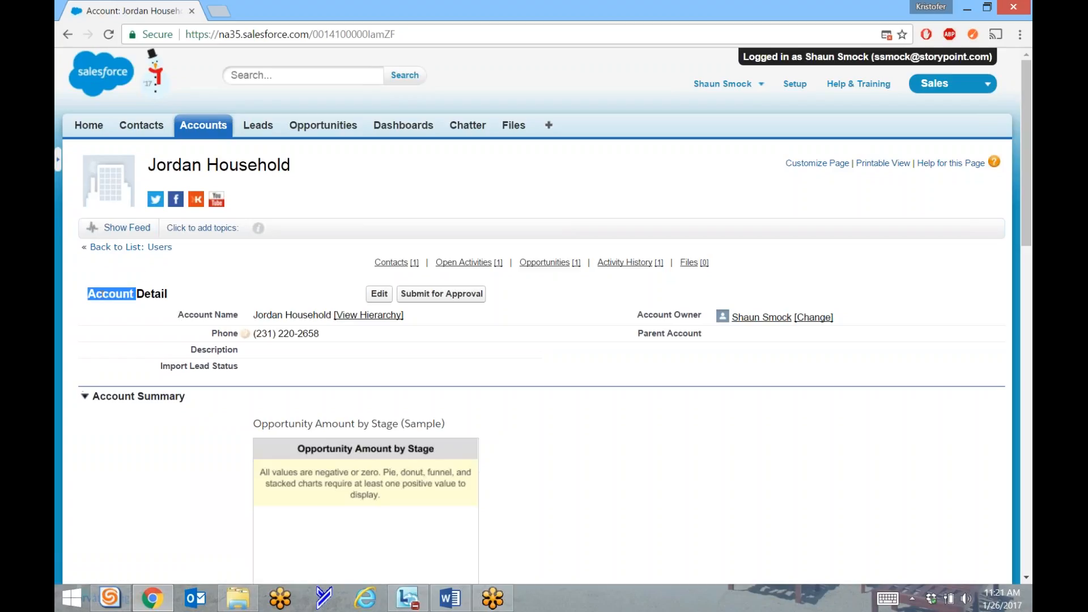
left_click(153, 315)
mouse_move(470, 262)
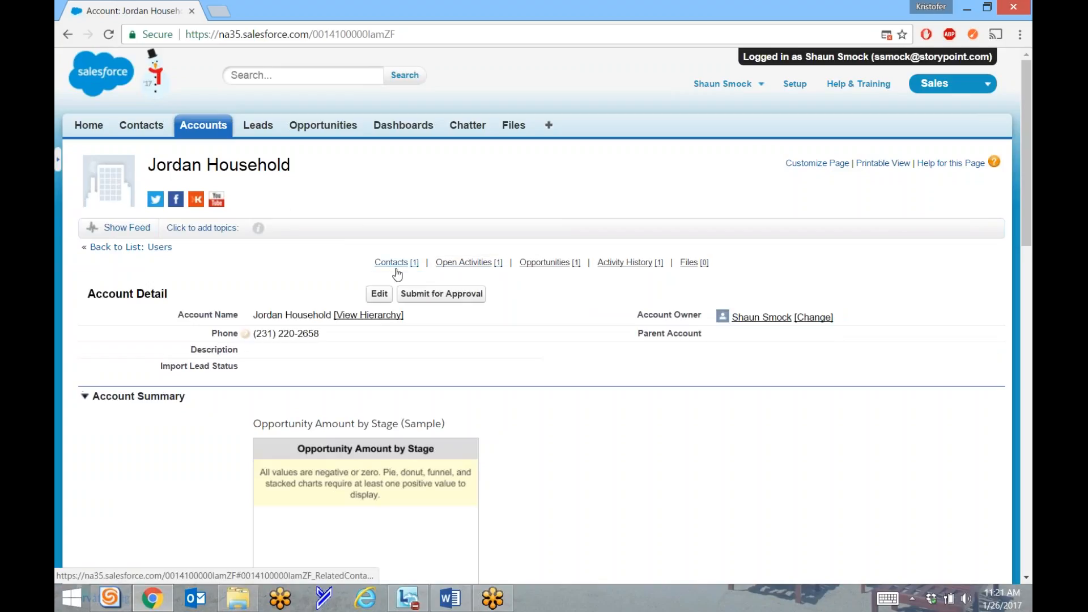
mouse_move(396, 272)
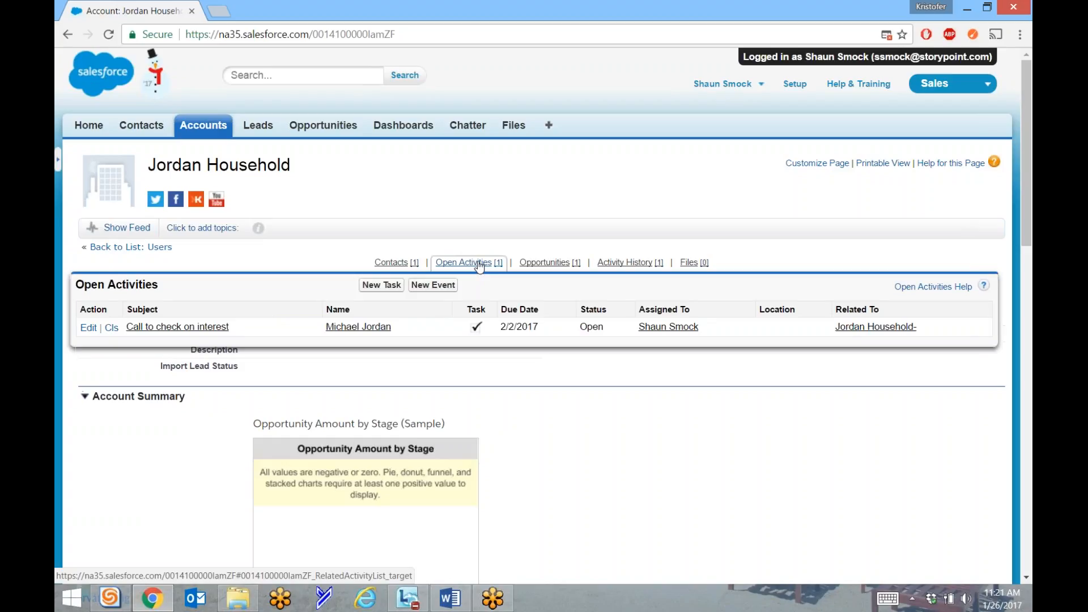
mouse_move(562, 263)
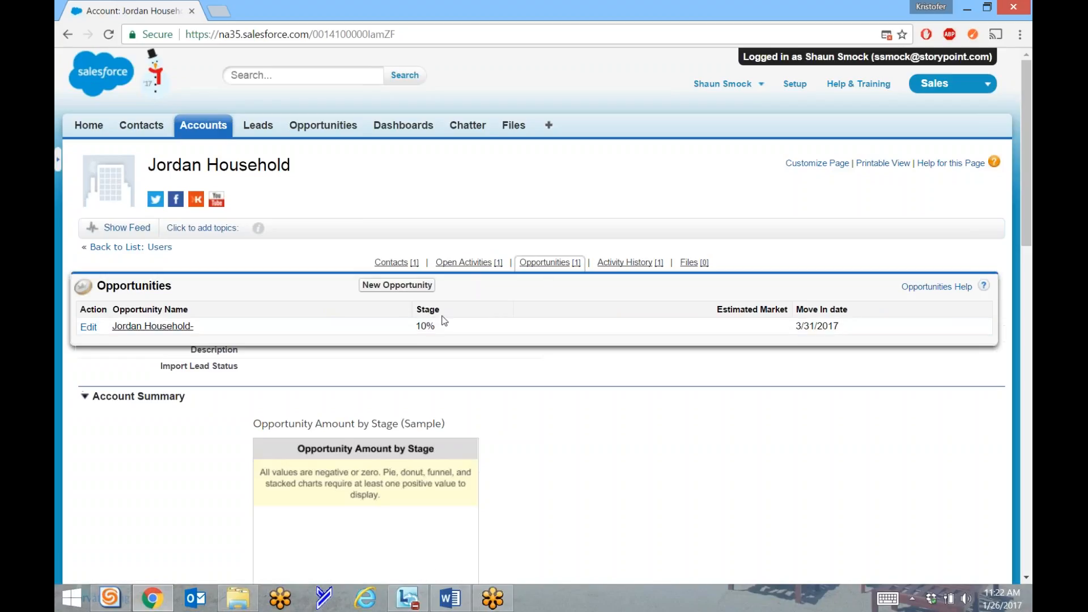
mouse_move(633, 269)
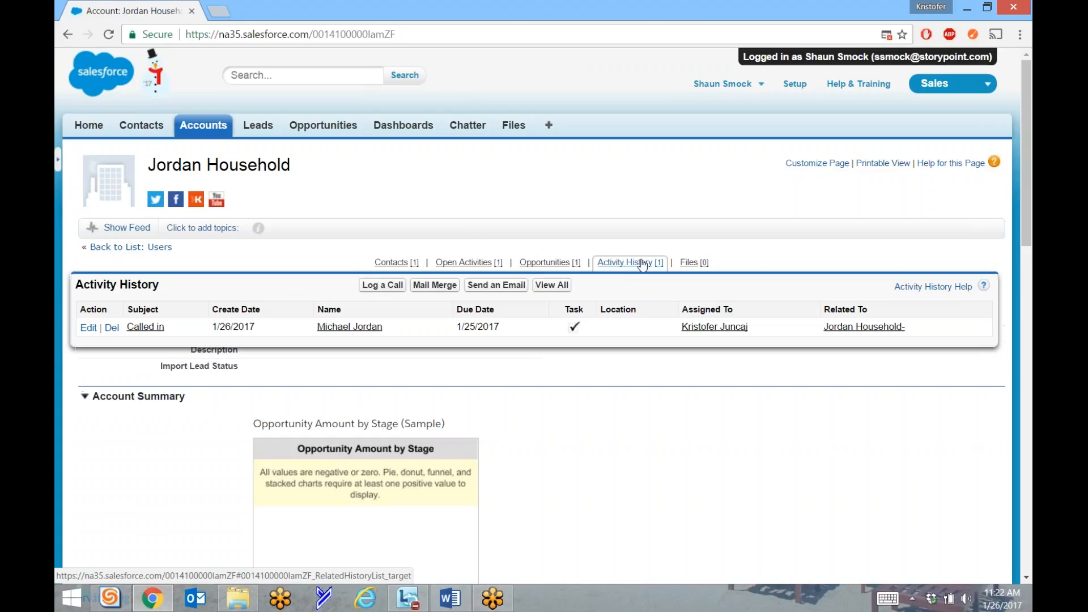
mouse_move(706, 265)
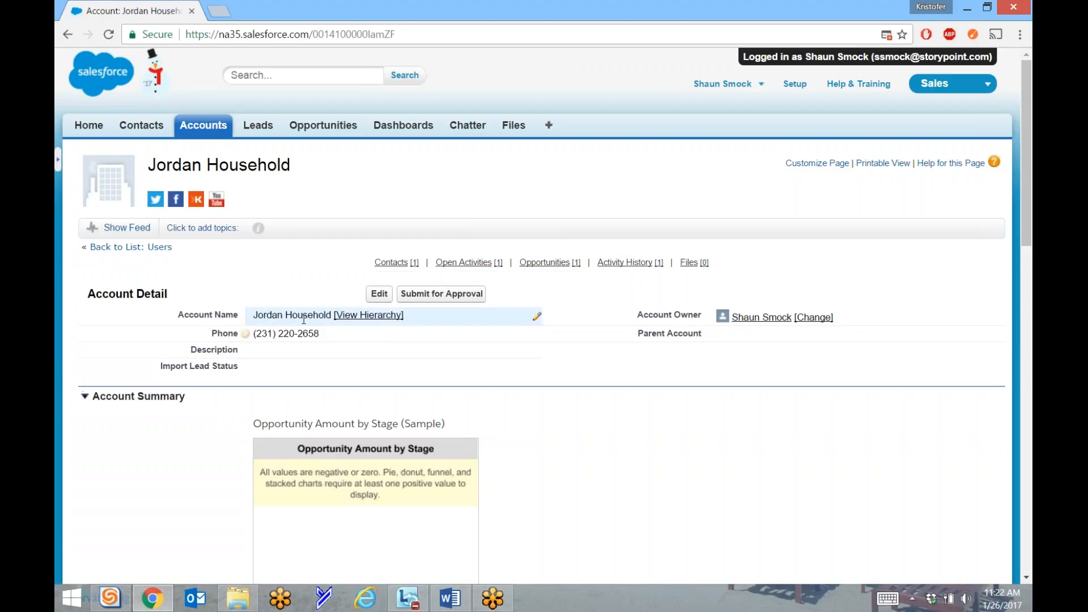
mouse_move(245, 334)
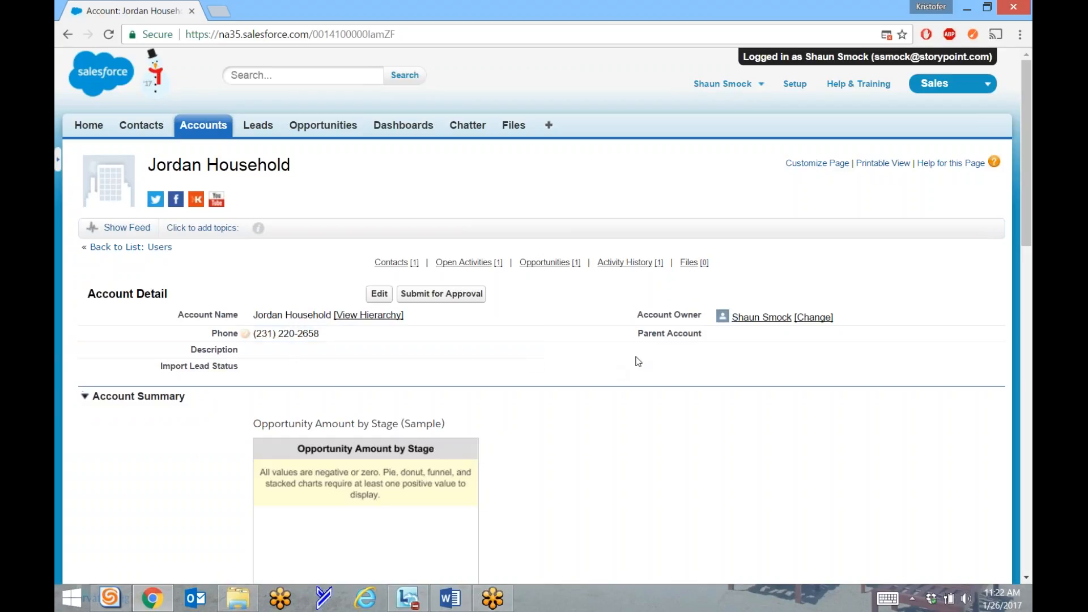
scroll(727, 344, "down", 3)
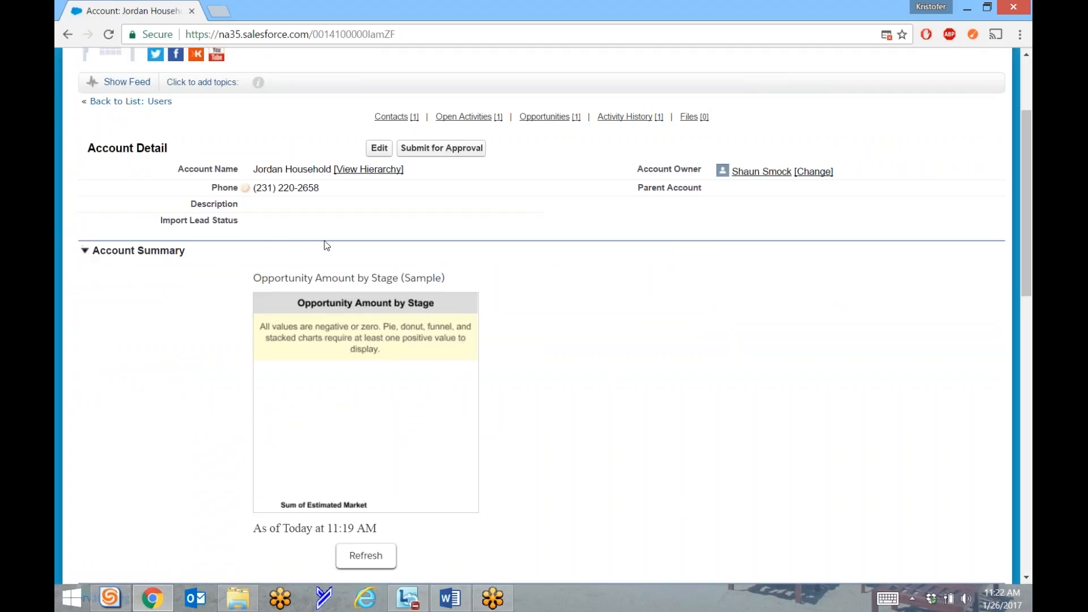
left_click(85, 253)
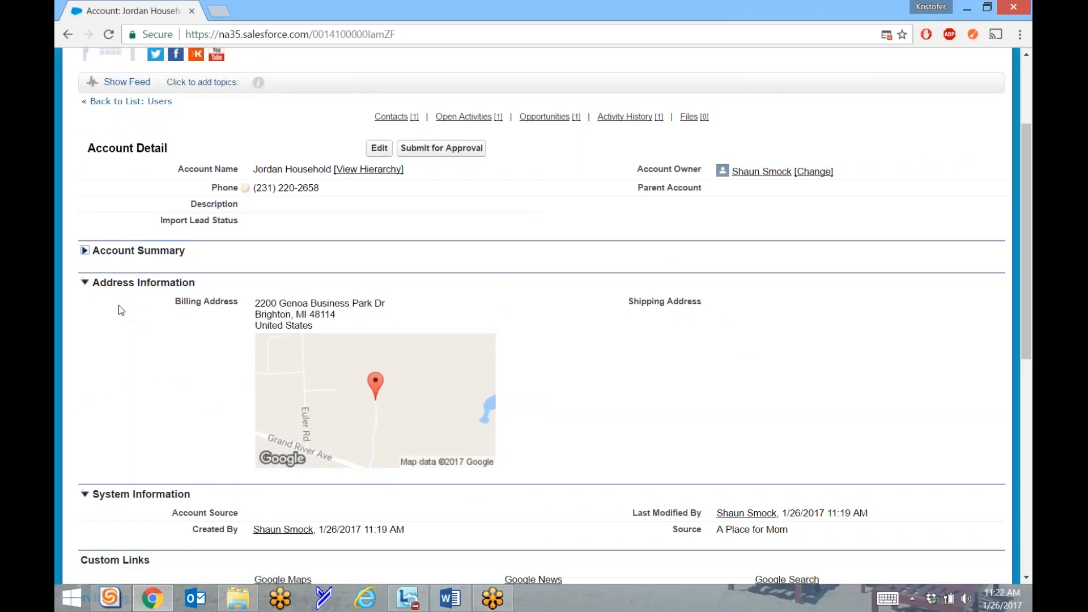
scroll(153, 327, "down", 3)
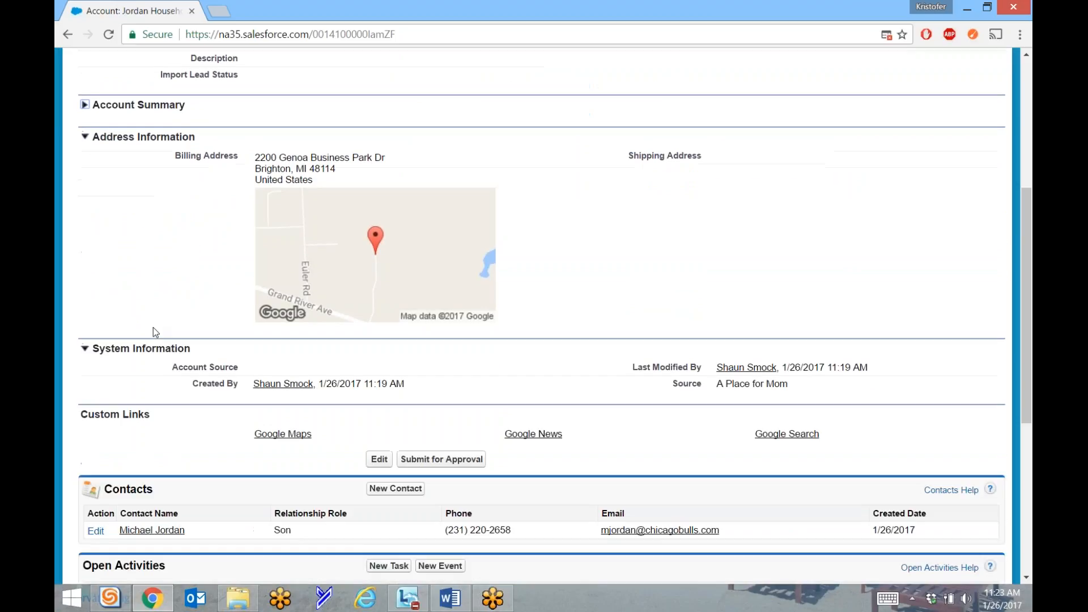
scroll(154, 333, "down", 3)
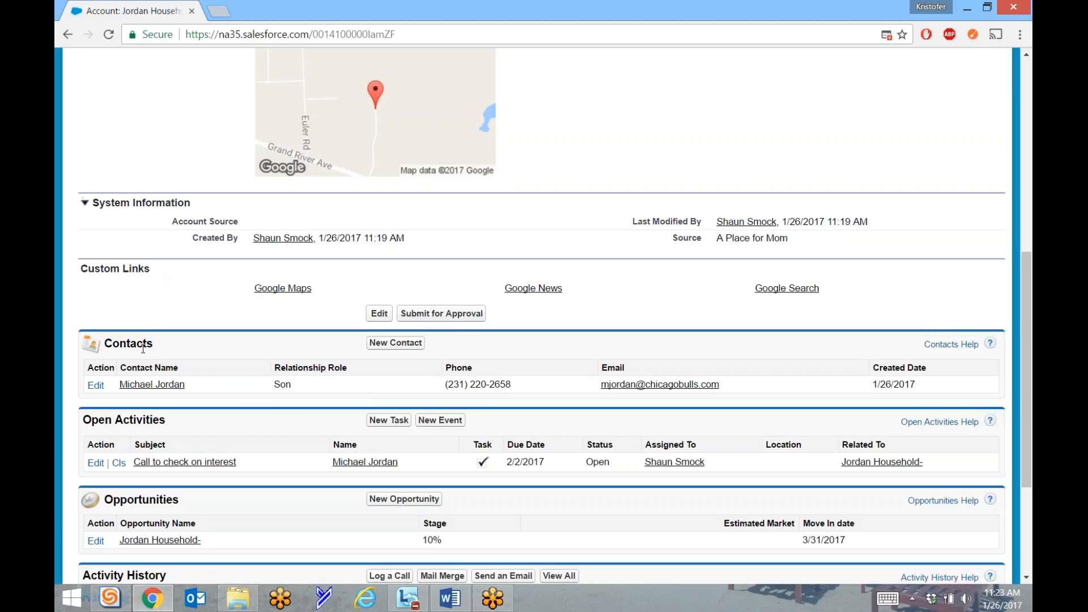
scroll(131, 346, "down", 3)
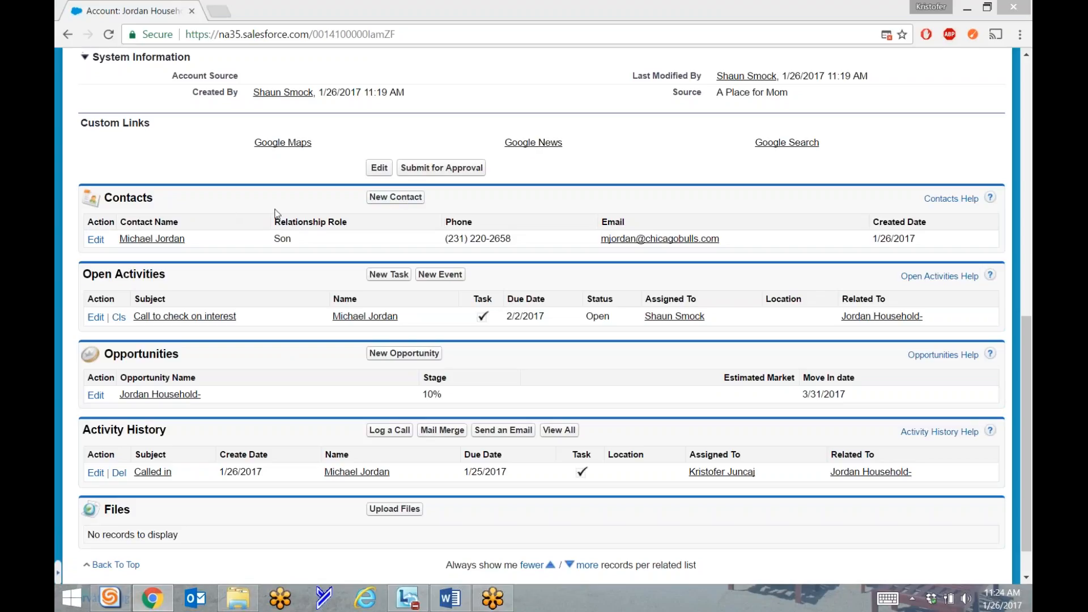
Start a new household contact with salutation Mrs. and the contact's first and last name.
left_click(395, 199)
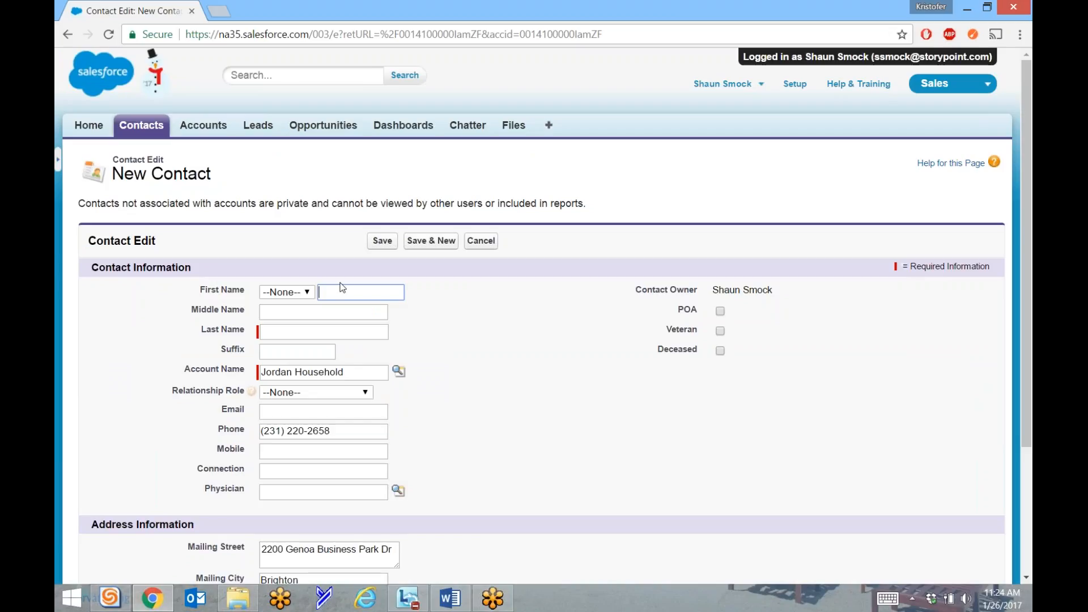
left_click(305, 293)
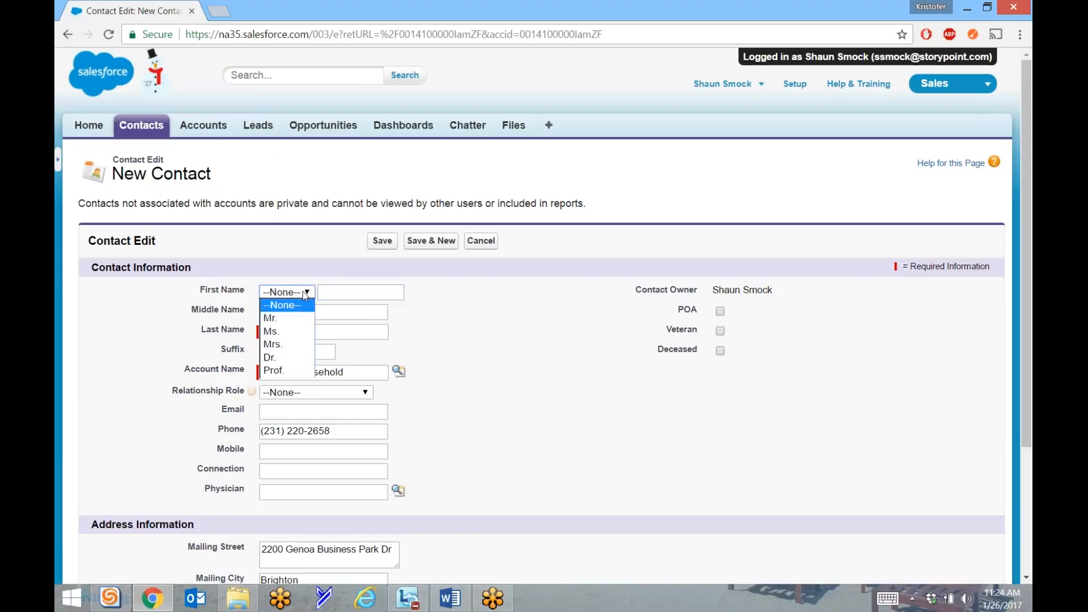
left_click(277, 344)
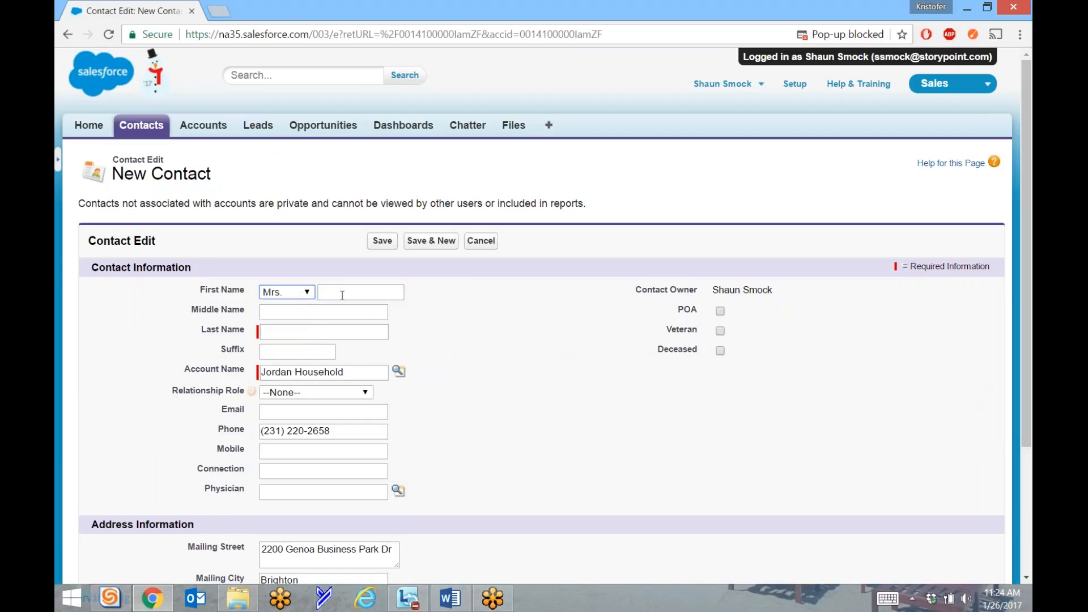
left_click(342, 294)
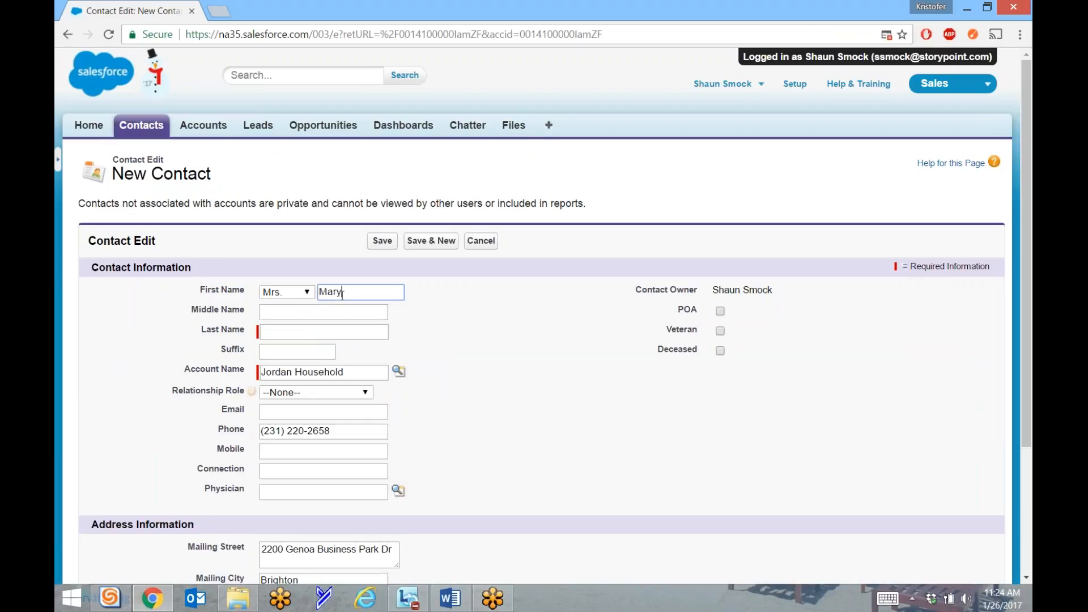
key("Tab")
key("Tab")
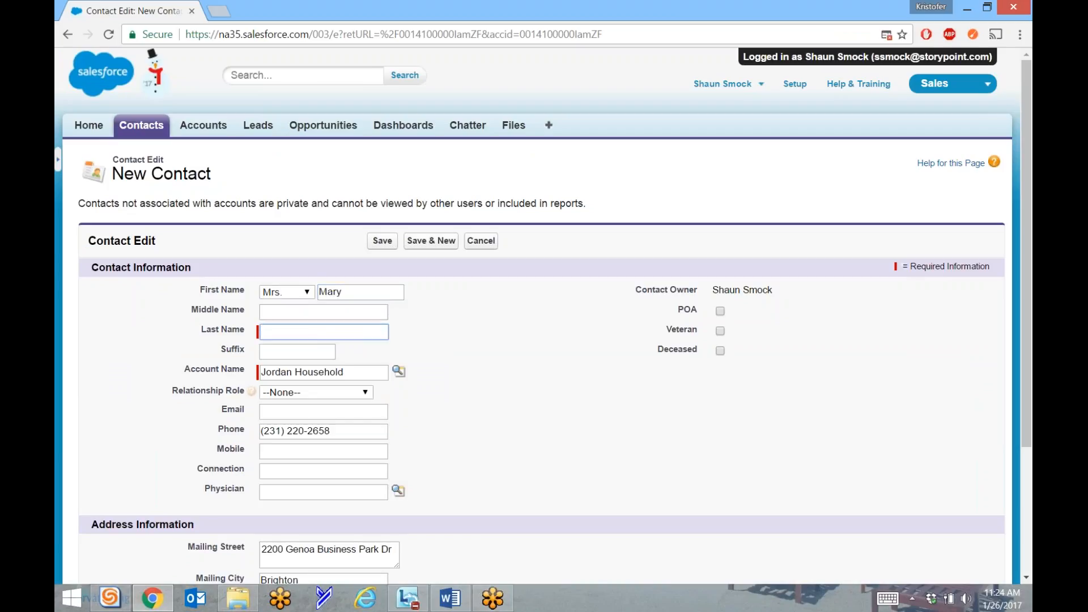
left_click(283, 354)
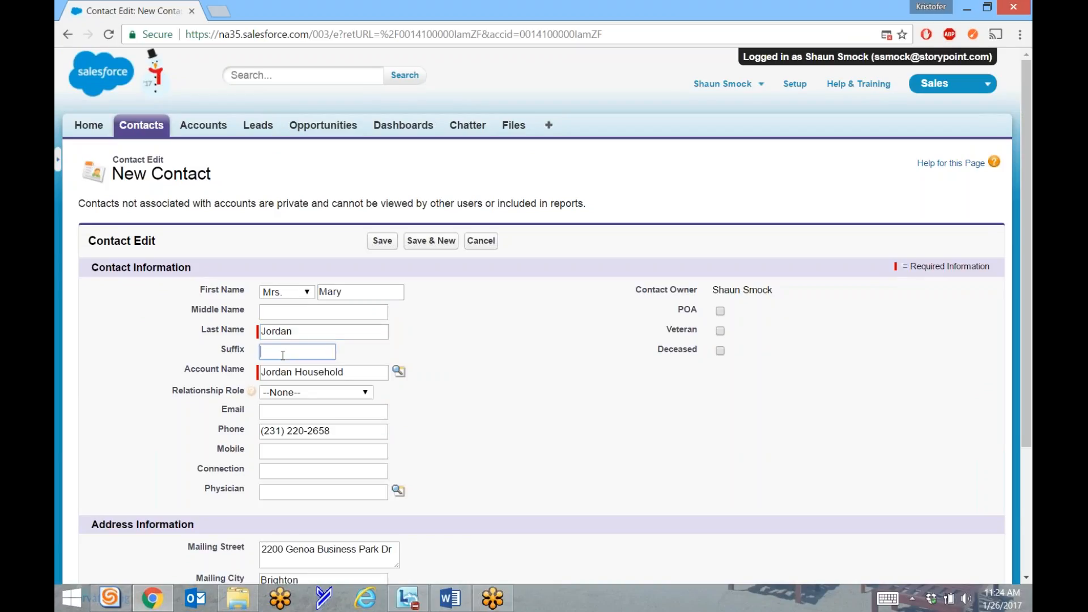
left_click(483, 375)
Keep the Jordan Household account and set Relationship Role to Prospective Resident.
left_click_drag(343, 374, 249, 373)
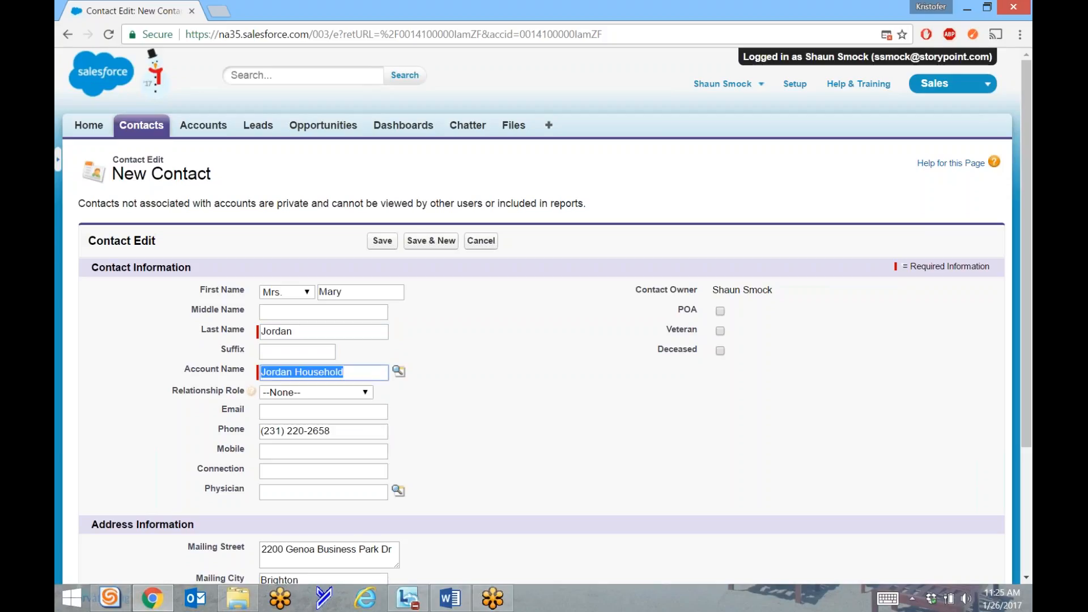
left_click(343, 373)
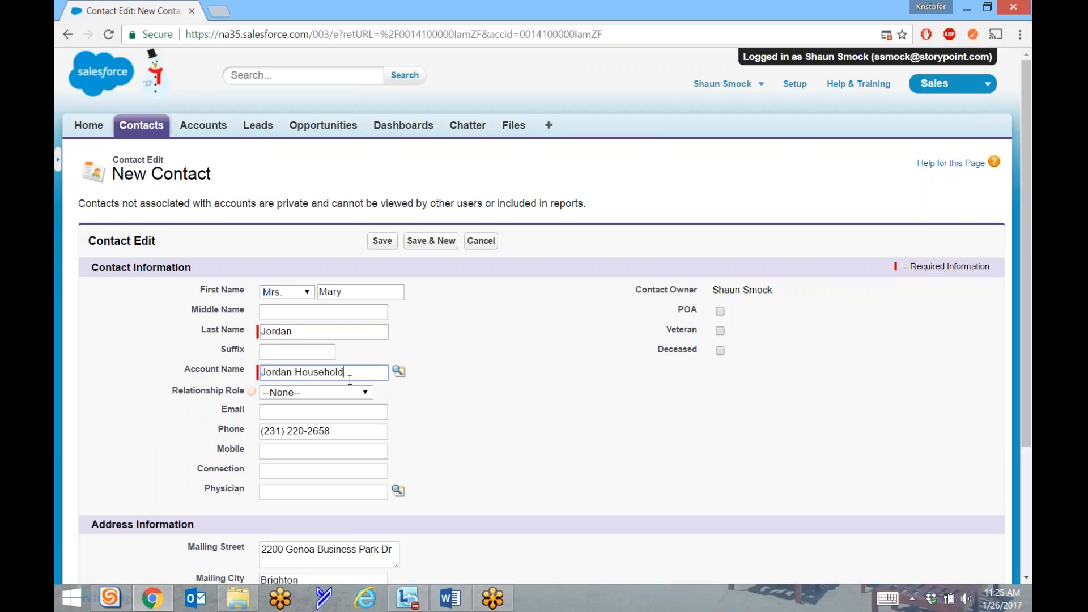
left_click(315, 398)
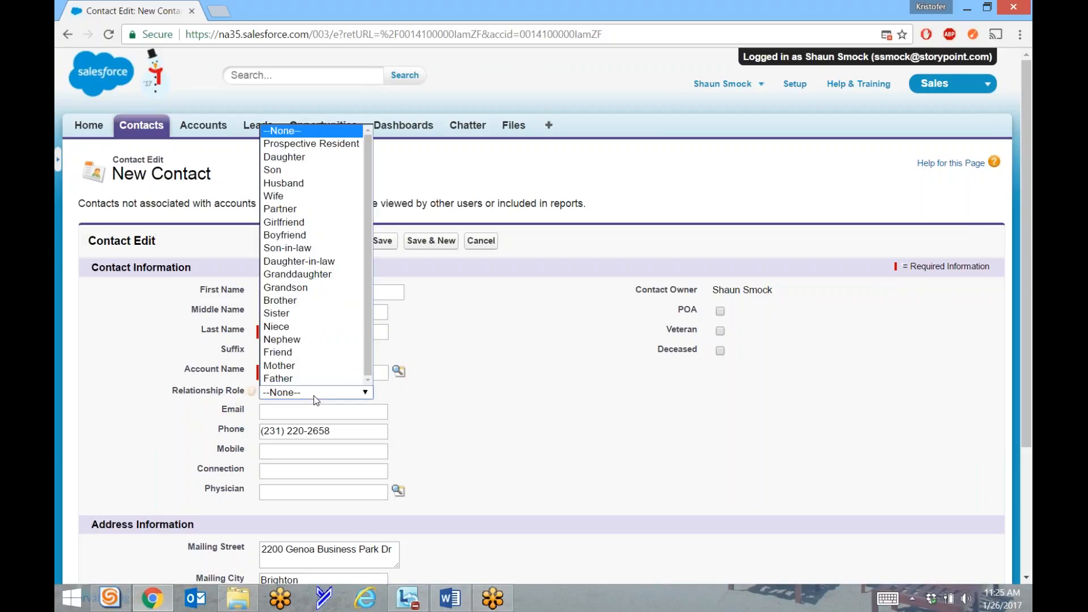
key("b")
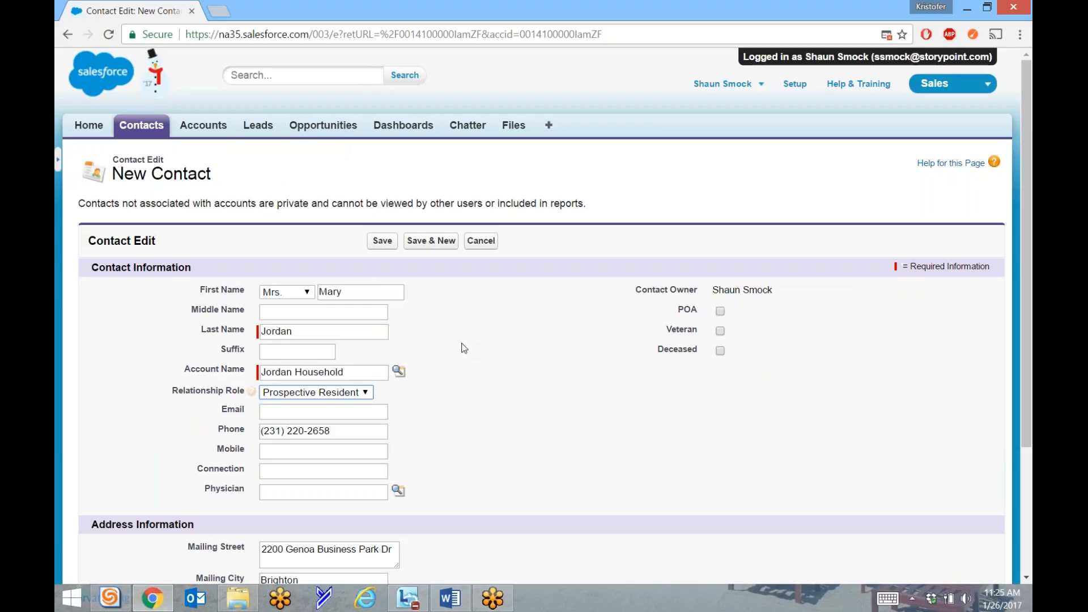
left_click(343, 396)
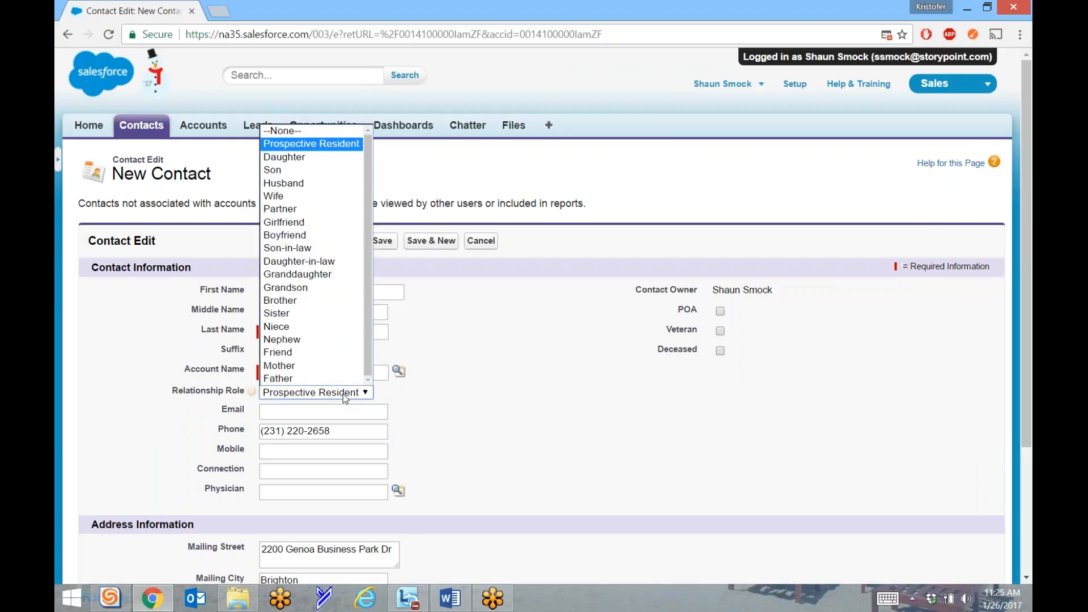
left_click(315, 147)
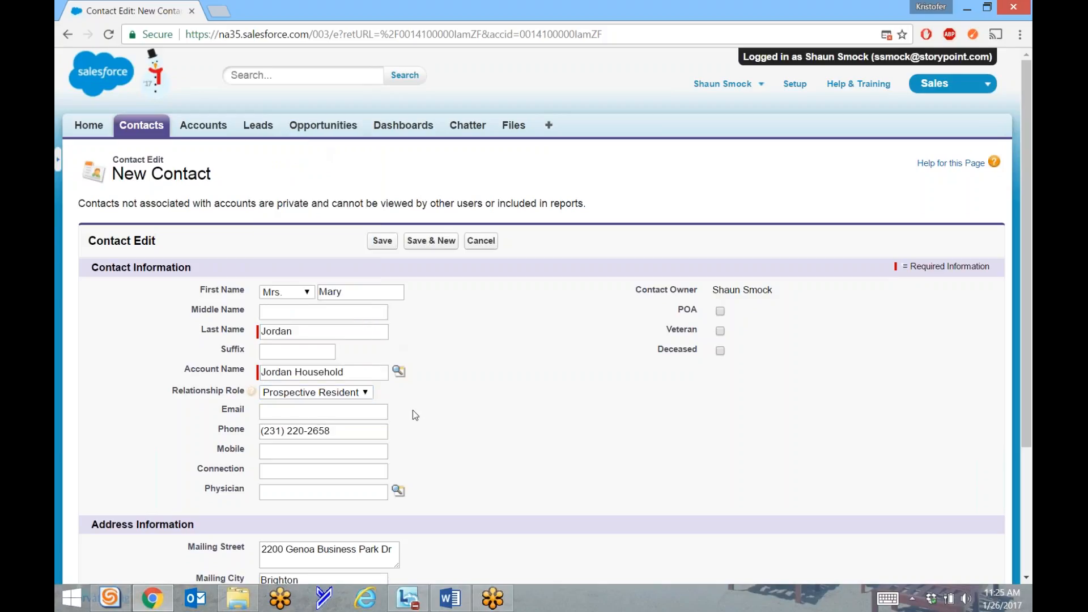
Clear the phone number copied over from the account.
triple_click(340, 432)
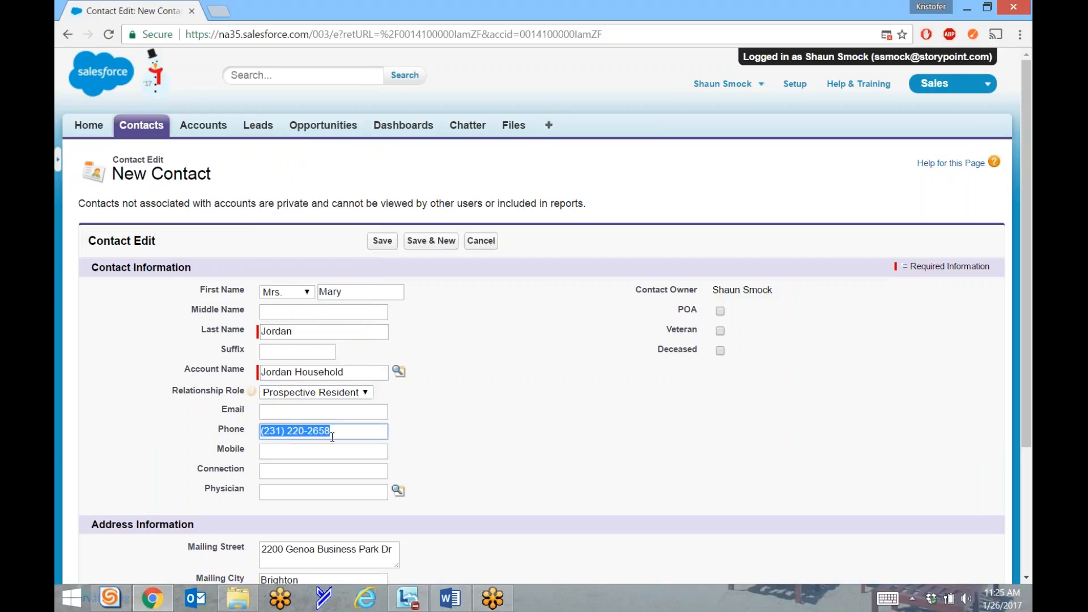
key("BackSpace")
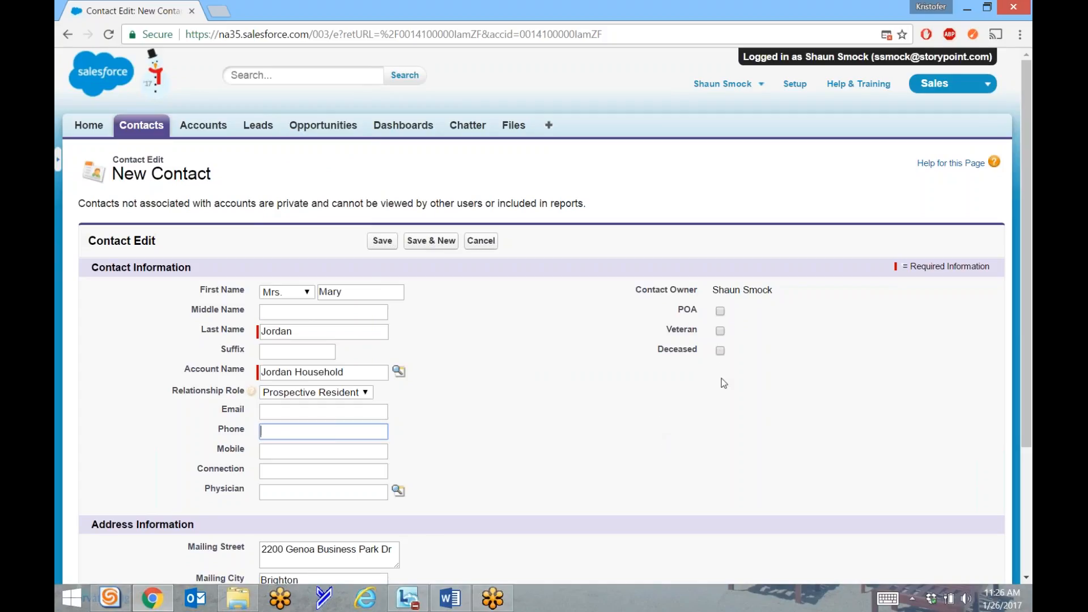
scroll(610, 418, "down", 3)
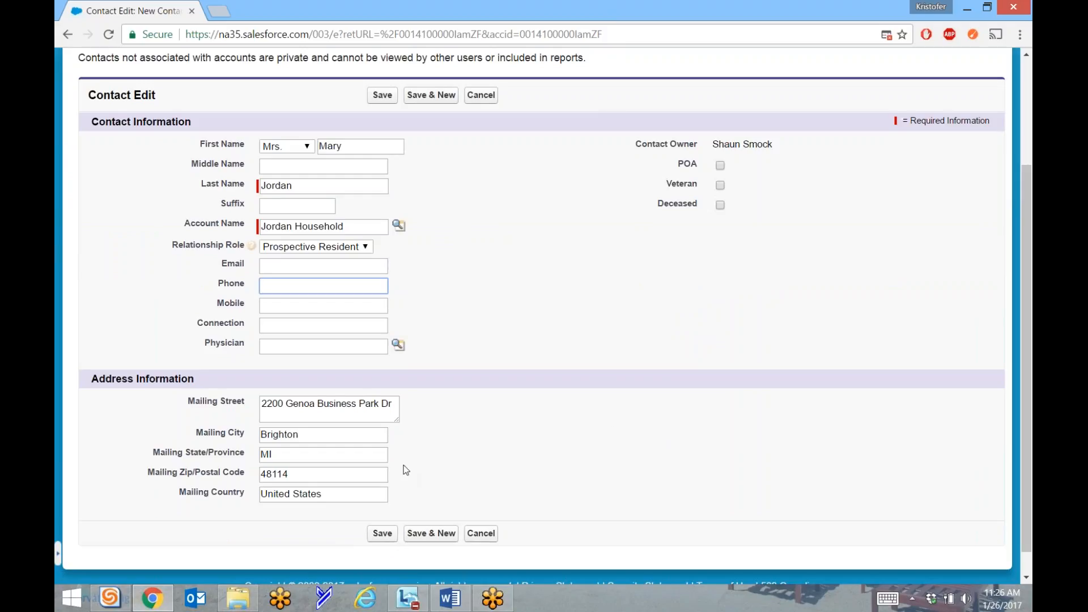
Save the contact and review its detail record showing Jordan Household and Prospective Resident.
left_click(382, 533)
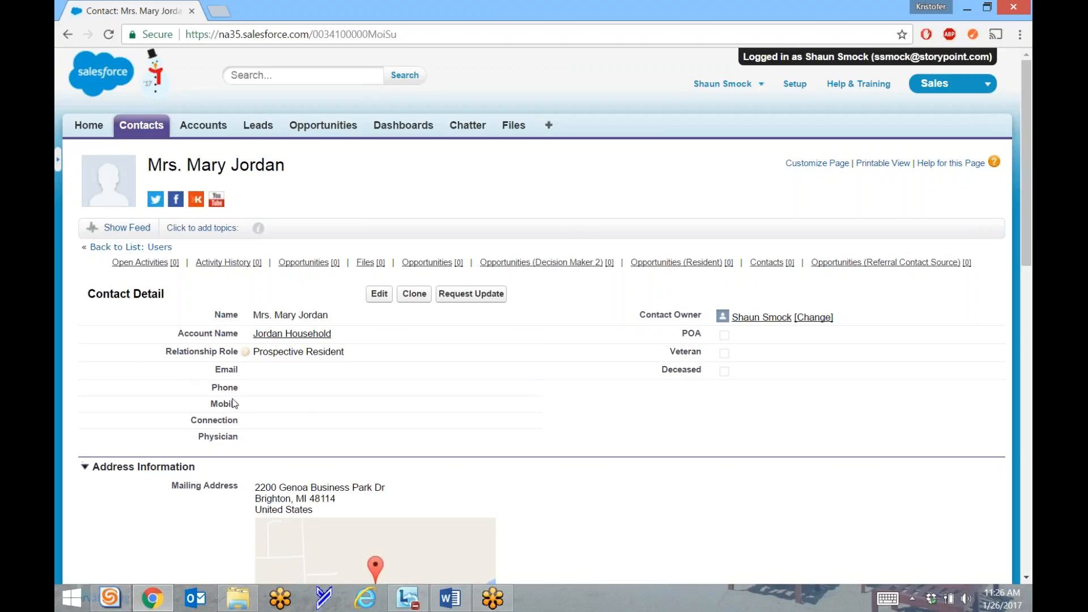
scroll(235, 404, "down", 8)
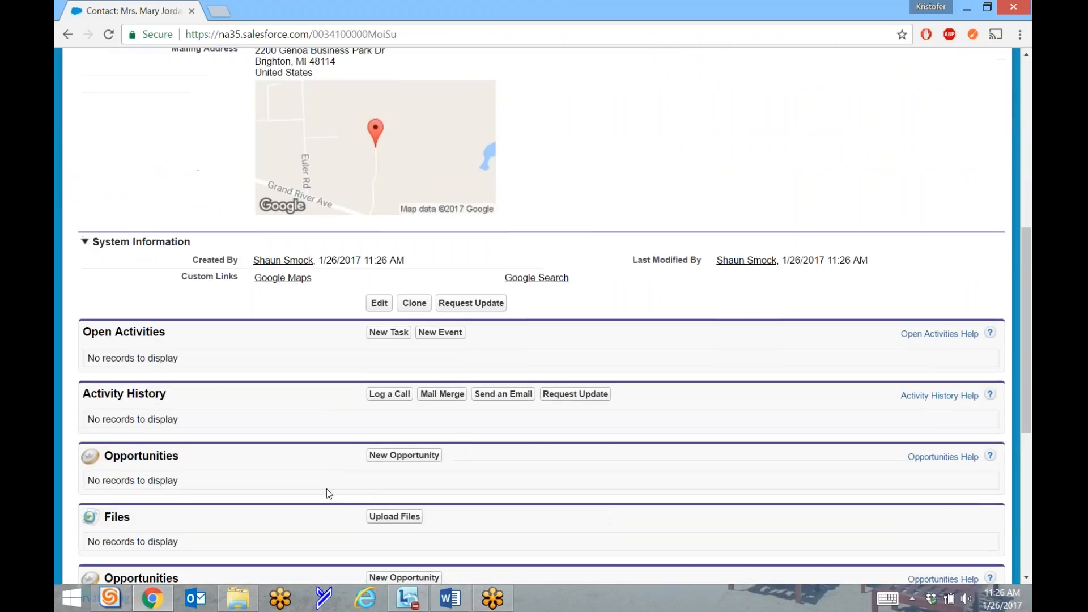
scroll(327, 489, "down", 6)
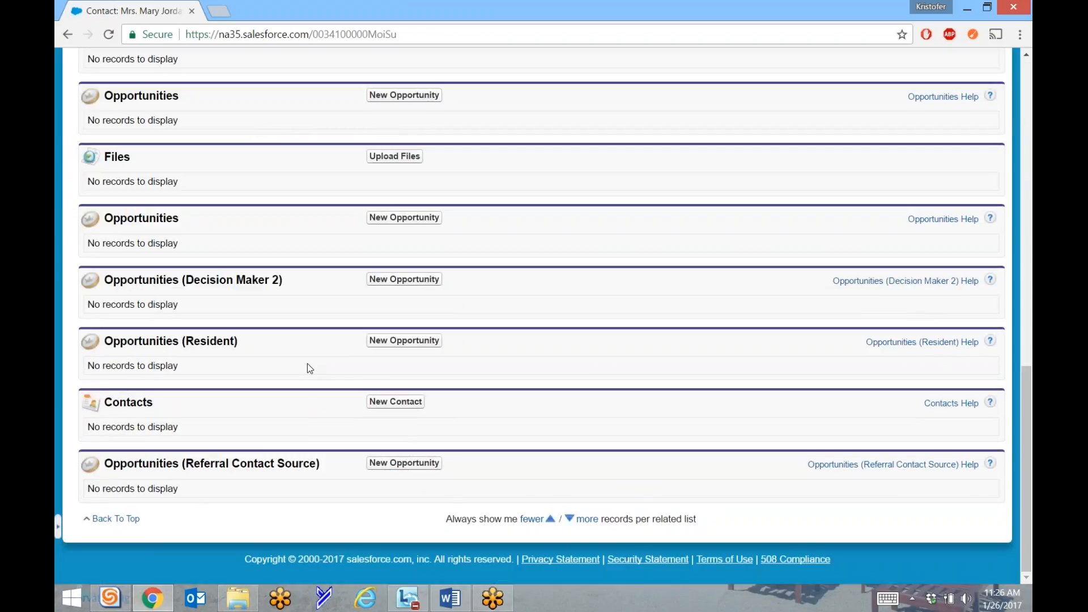
scroll(302, 320, "up", 15)
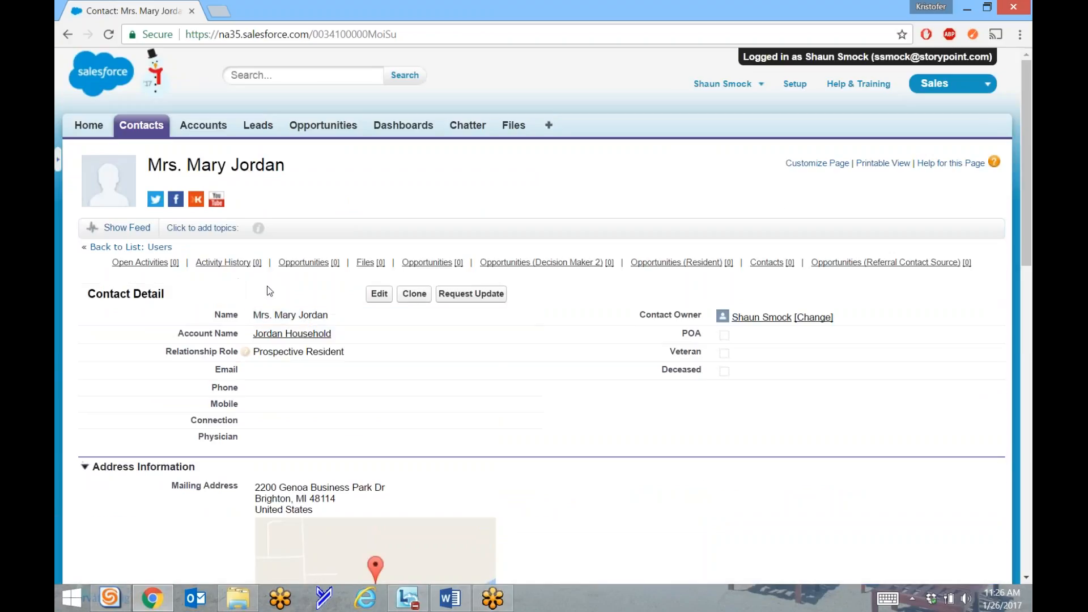
mouse_move(289, 339)
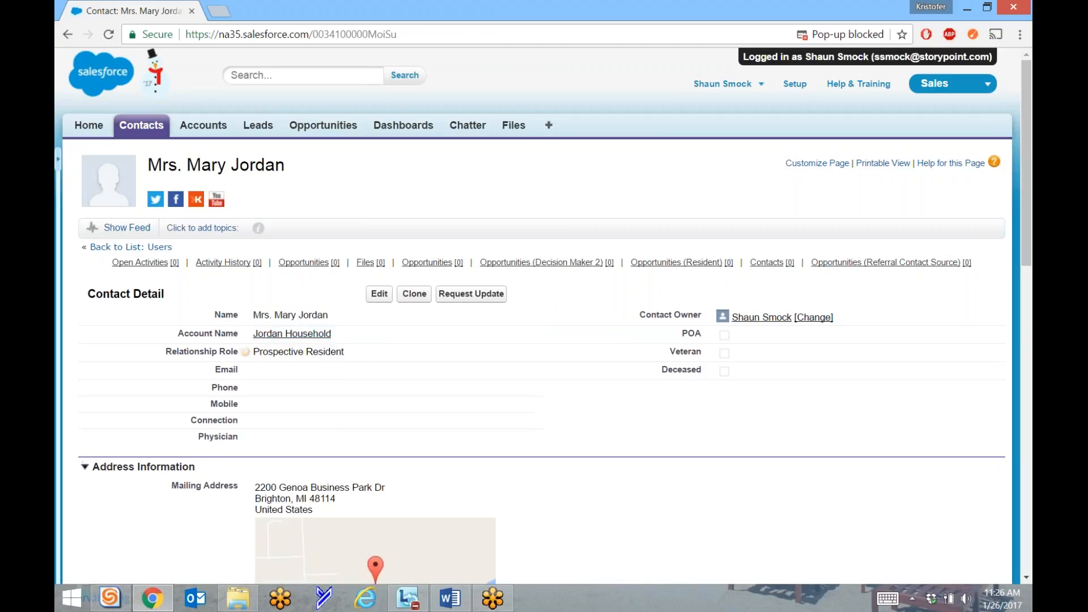
left_click(290, 335)
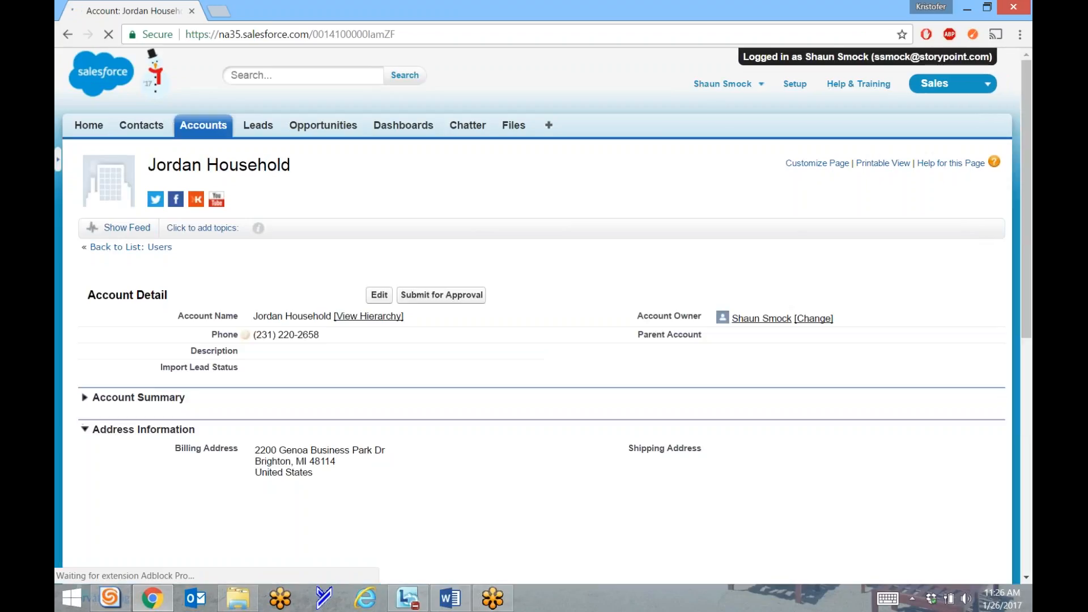
scroll(166, 335, "down", 8)
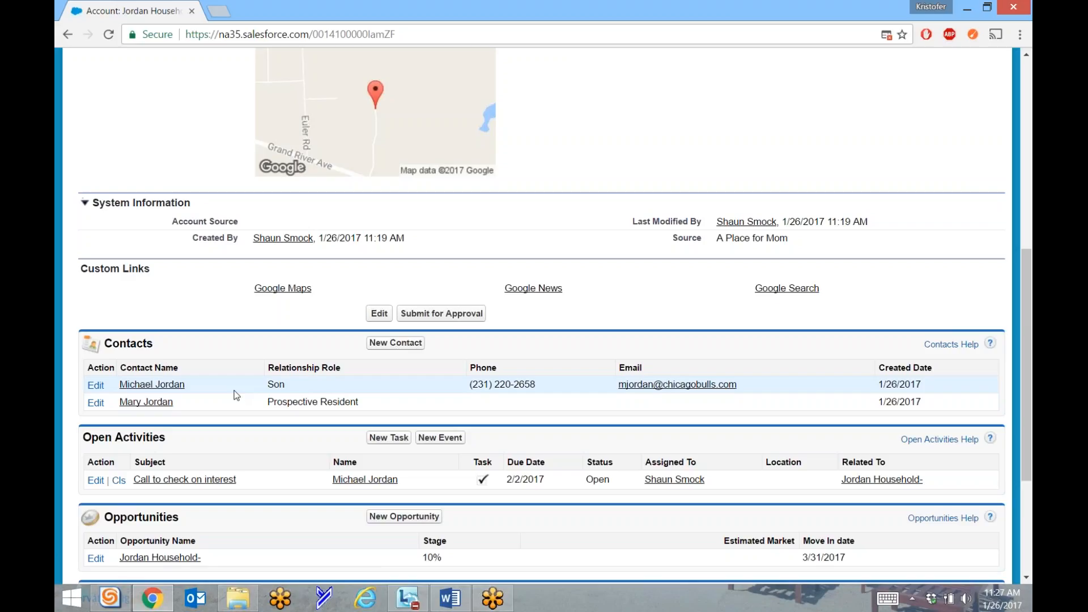
scroll(231, 427, "down", 1)
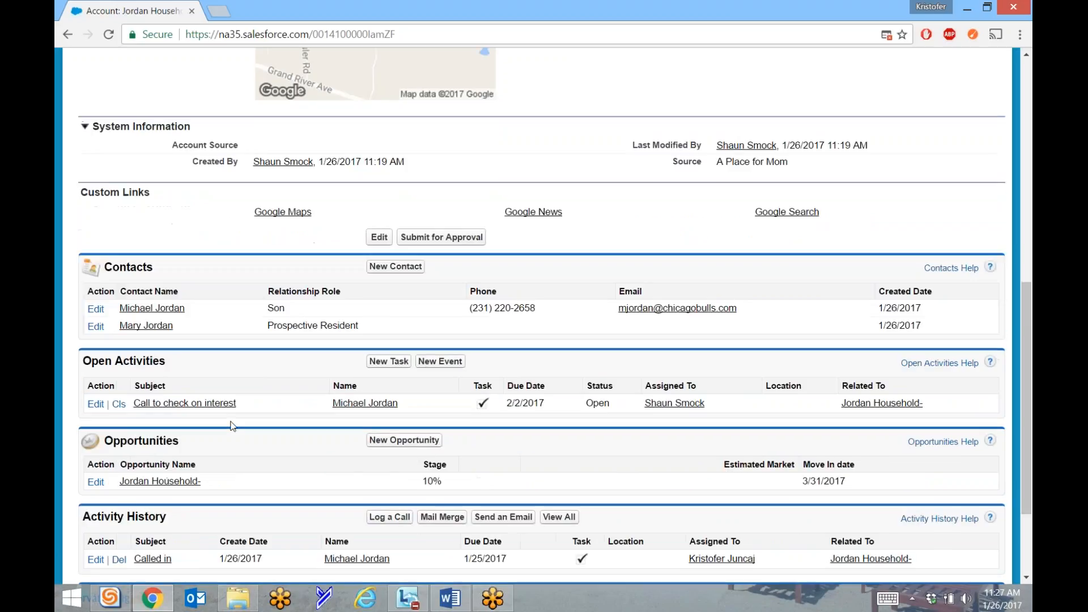
scroll(231, 426, "down", 1)
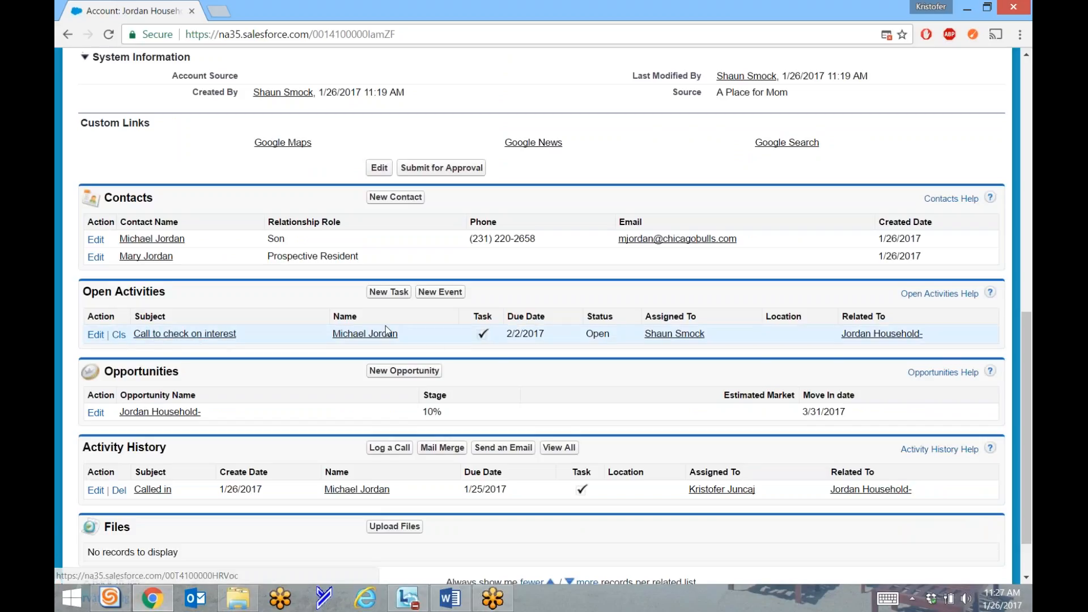
left_click(94, 335)
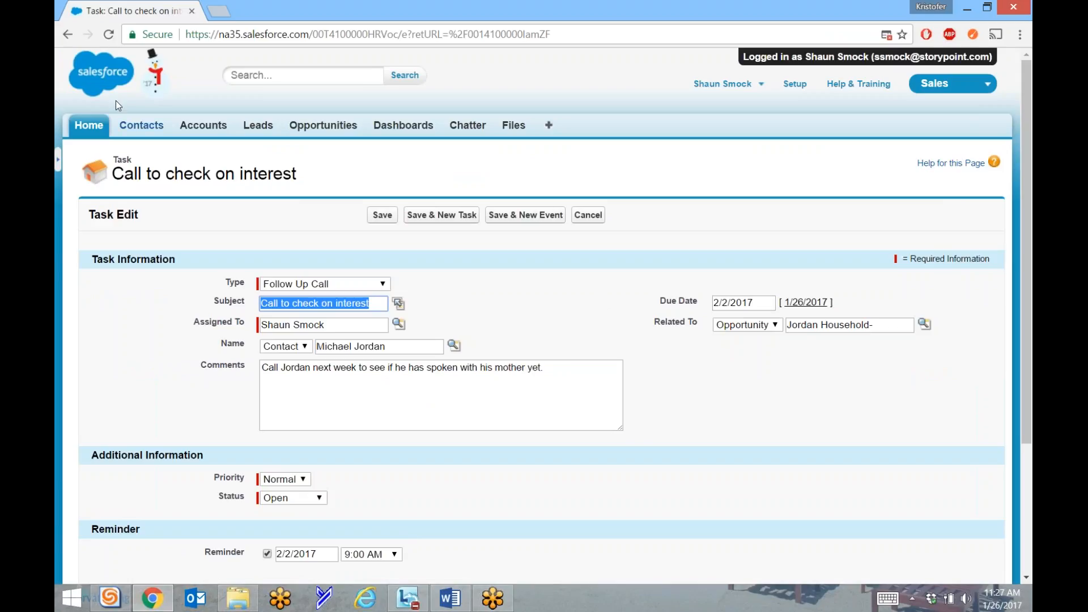
left_click(68, 35)
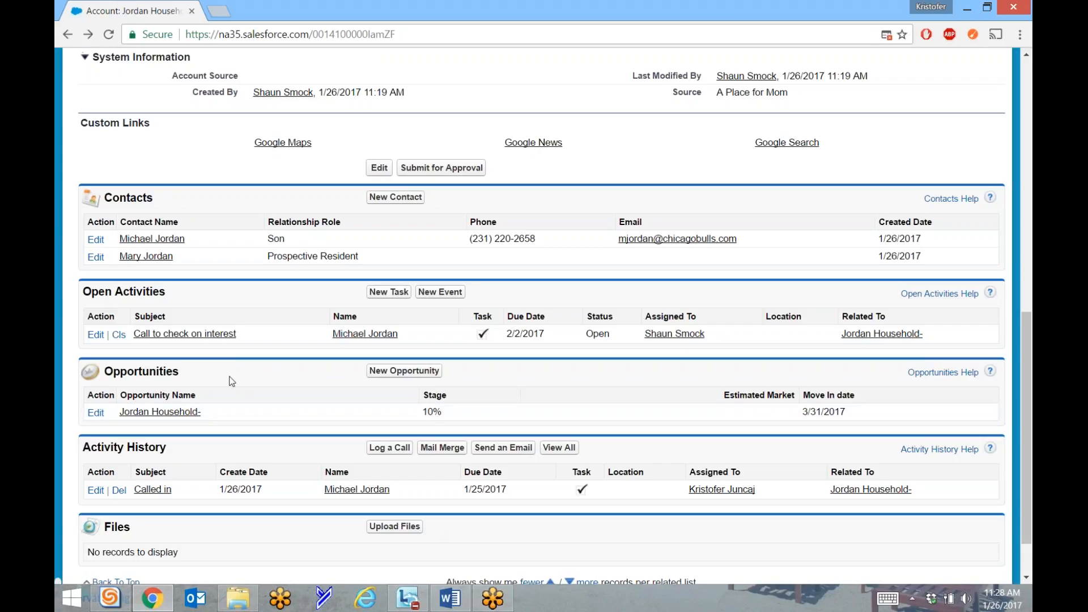
scroll(231, 392, "down", 2)
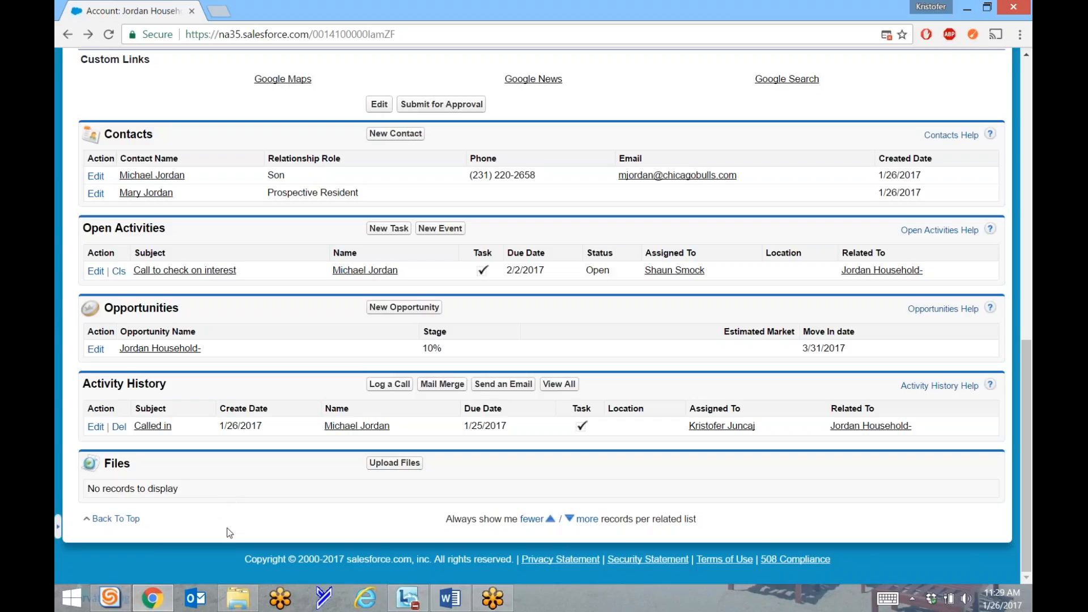
scroll(228, 532, "up", 10)
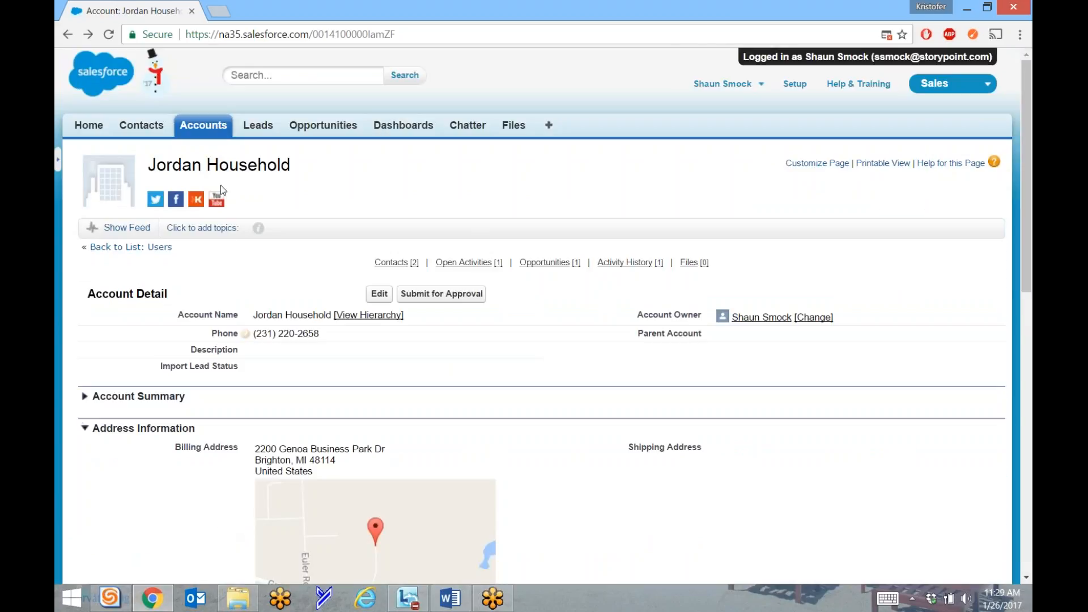
Run a global search for the son's full name, replacing the initial surname-only query.
left_click(258, 75)
type("jordan")
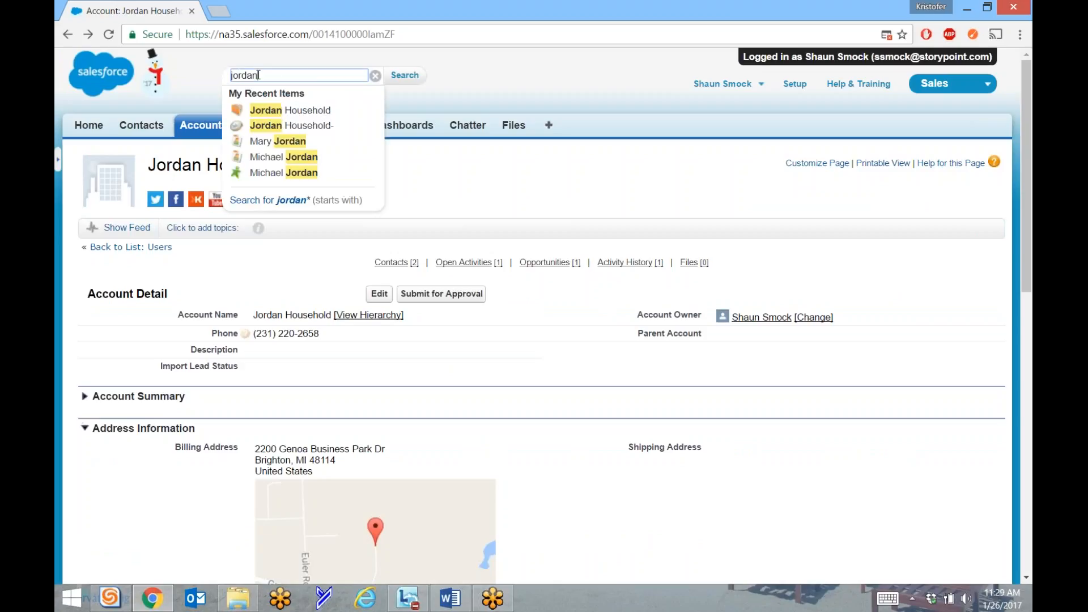
double_click(258, 74)
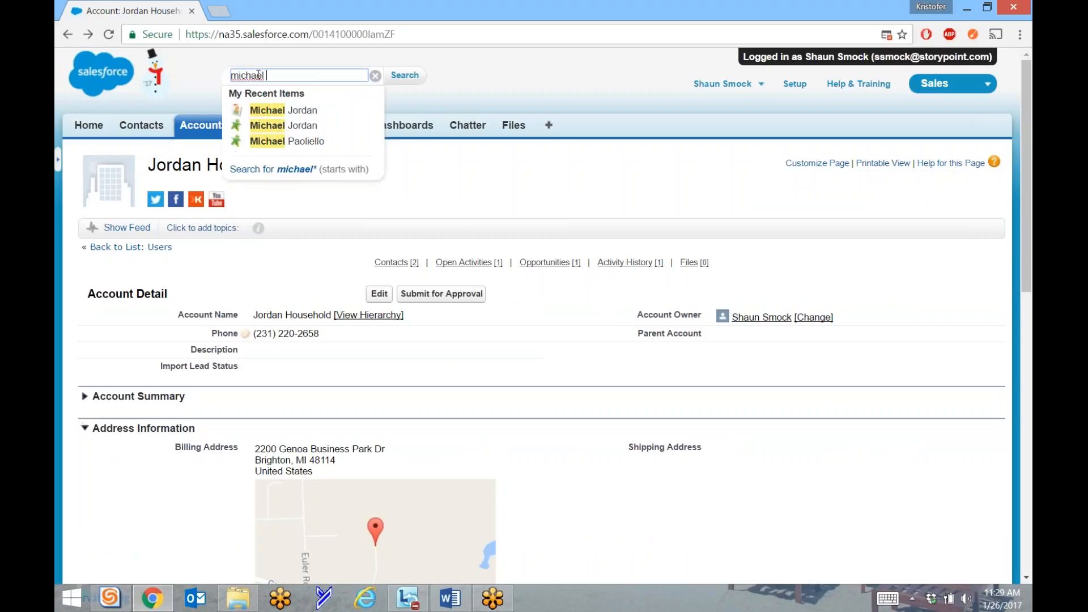
key("Return")
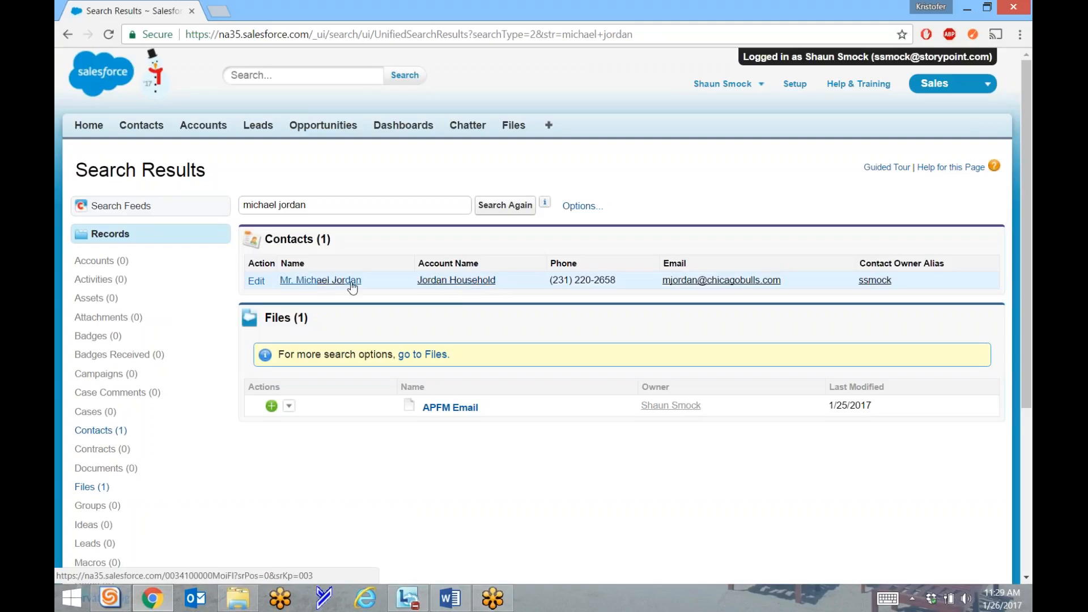
Open the son's contact record and the Jordan Household account from the results, each in a new tab.
right_click(315, 282)
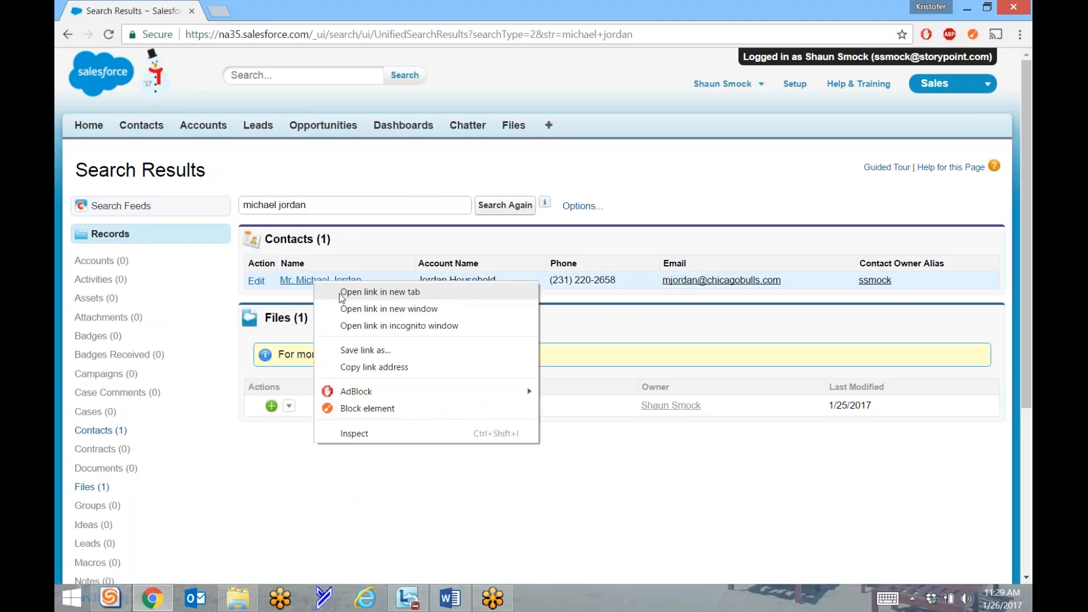
left_click(342, 294)
right_click(435, 282)
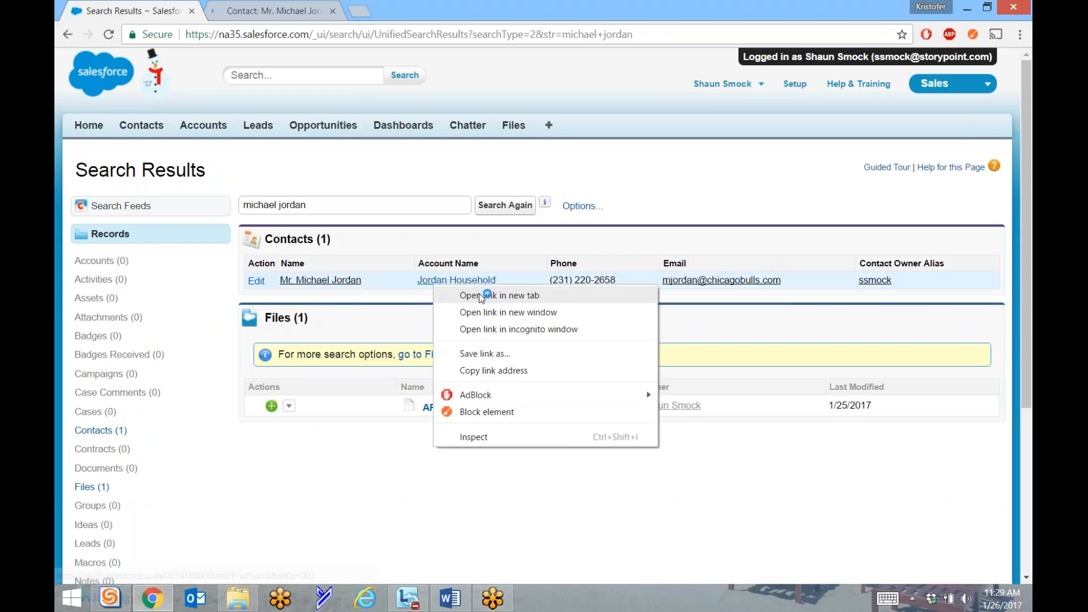
left_click(480, 295)
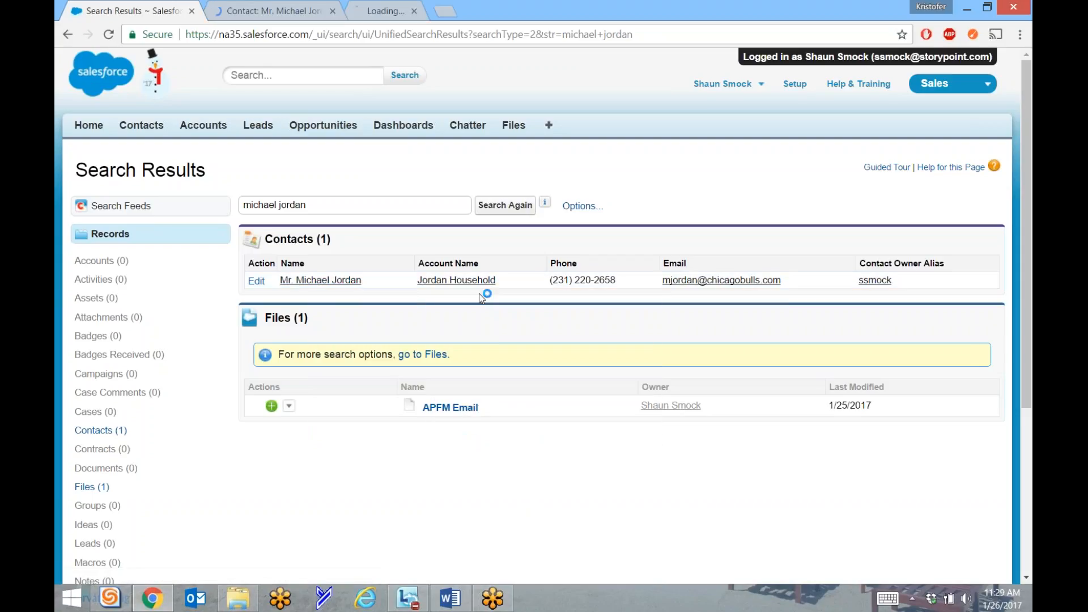
Switch to the son's contact tab and review his details: account Jordan Household, Veteran checked.
left_click(266, 13)
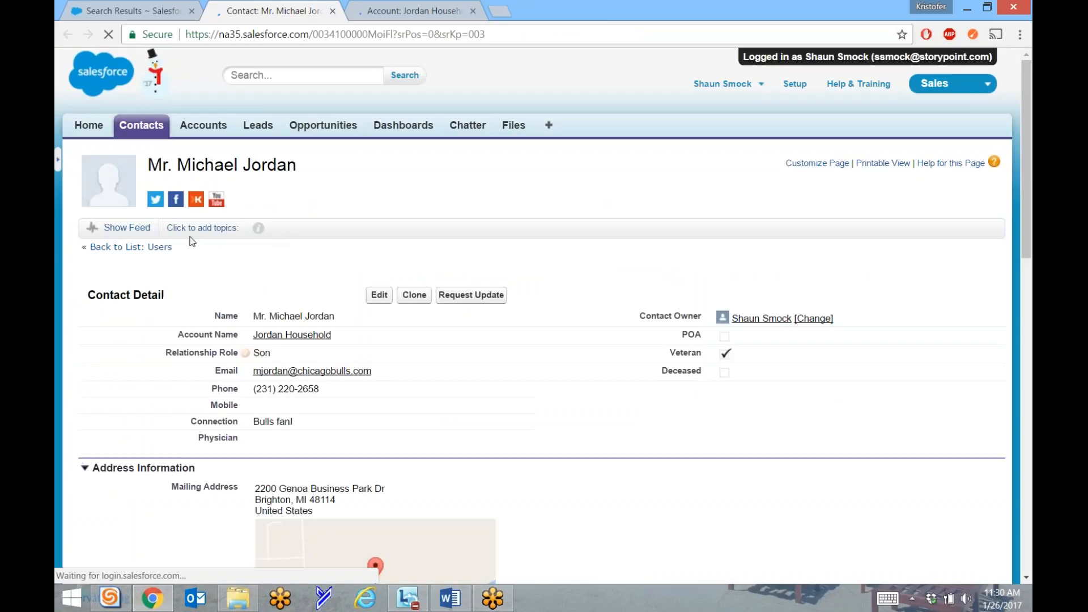
scroll(283, 340, "down", 2)
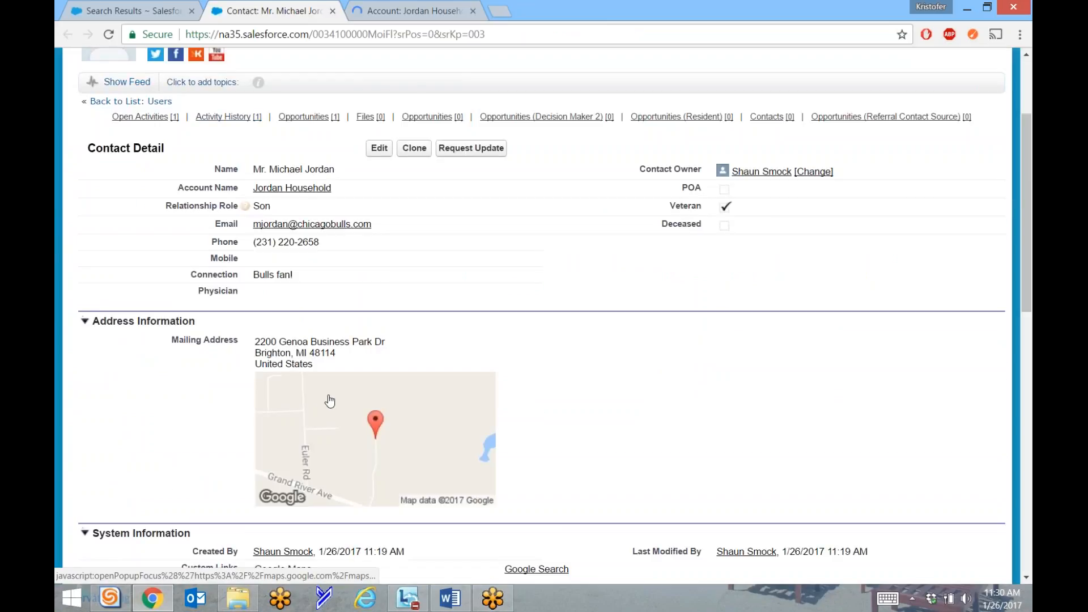
scroll(329, 401, "up", 2)
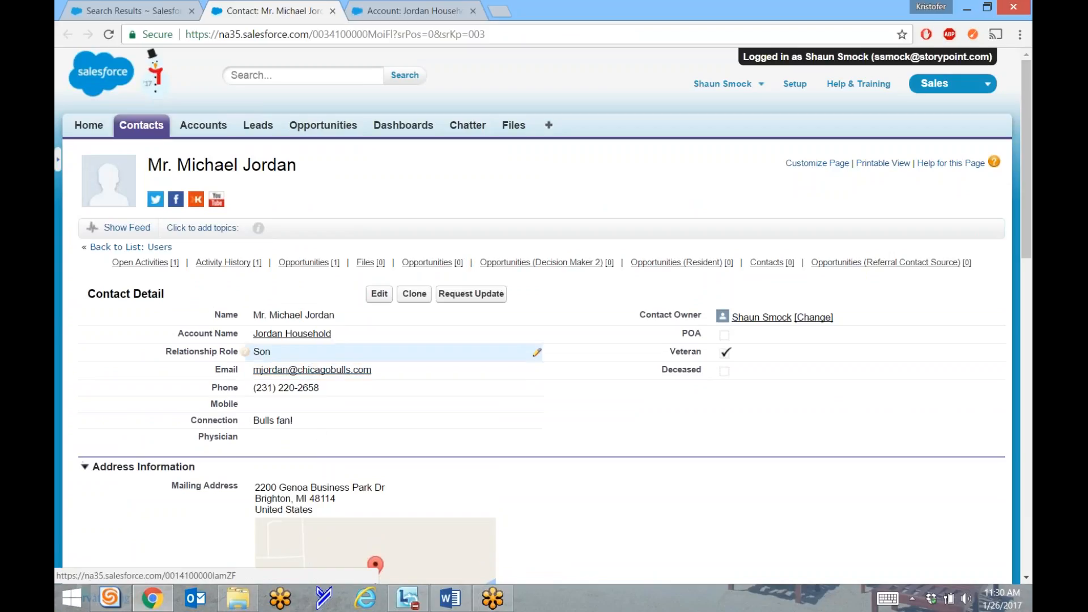
scroll(397, 352, "down", 3)
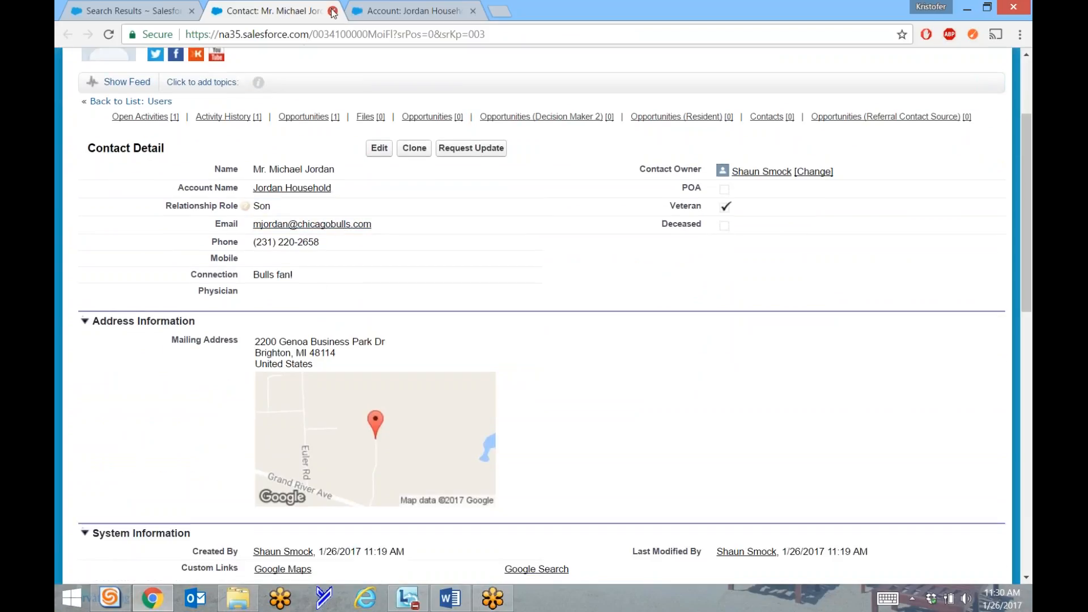
Close the contact tab, look over the Jordan Household account, then check Home's My Tasks and calendar.
left_click(332, 11)
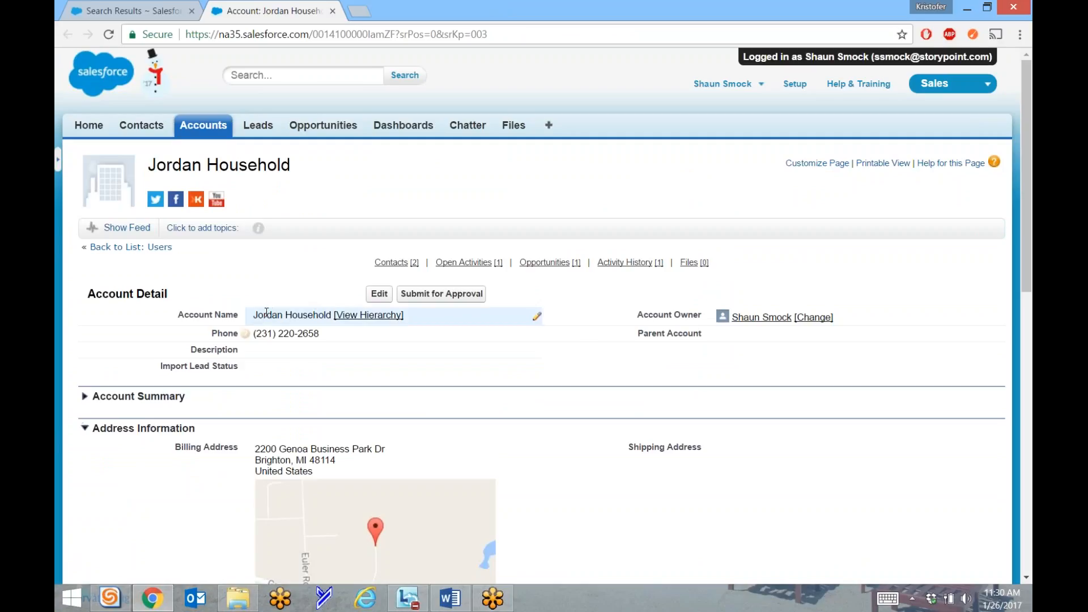
scroll(266, 314, "down", 3)
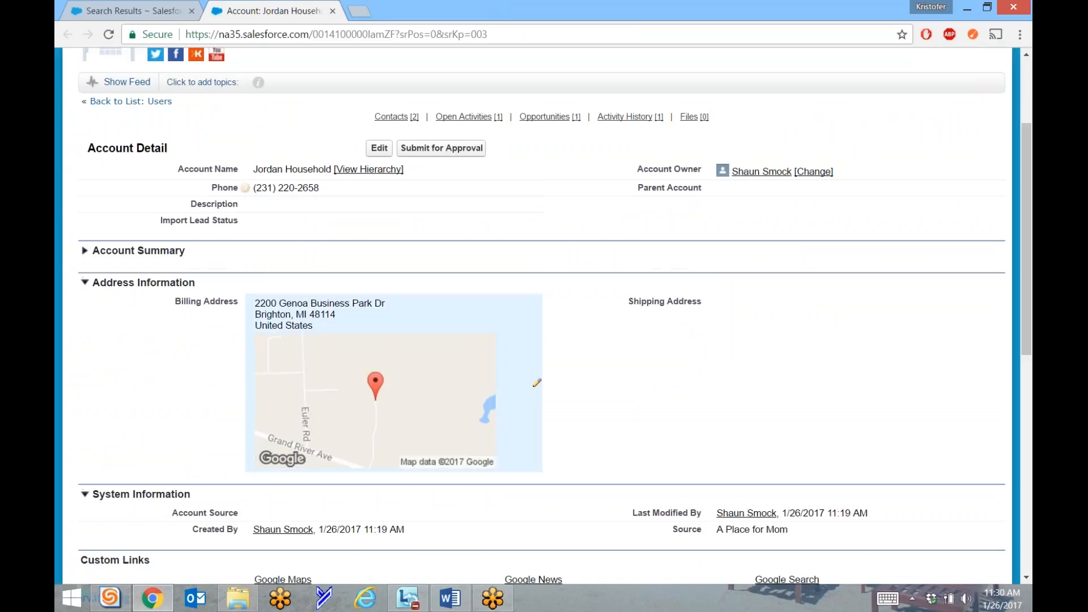
scroll(397, 318, "down", 3)
scroll(240, 454, "down", 3)
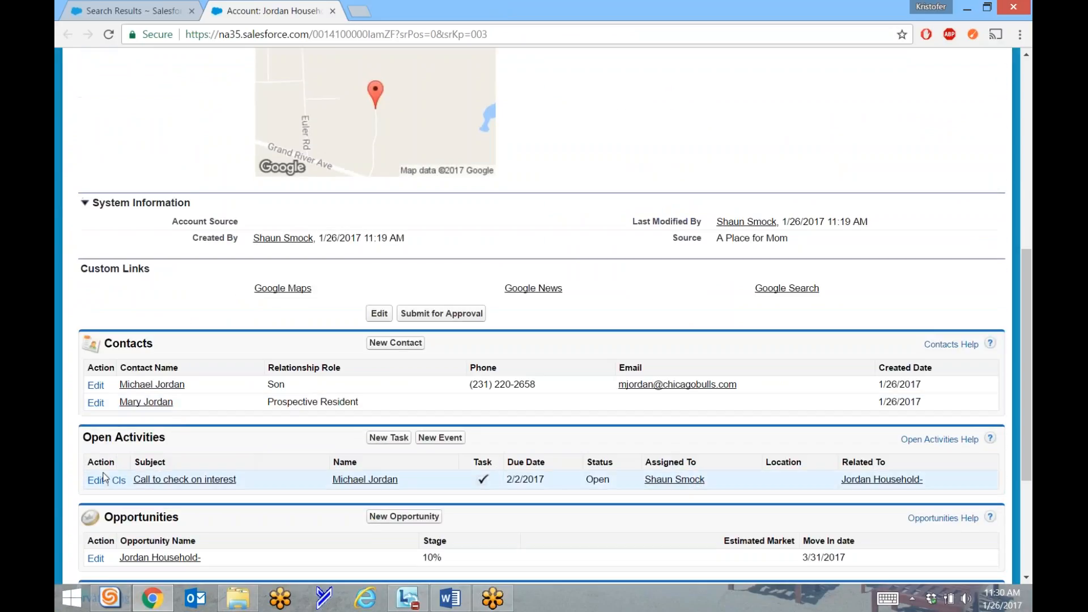
scroll(264, 467, "down", 3)
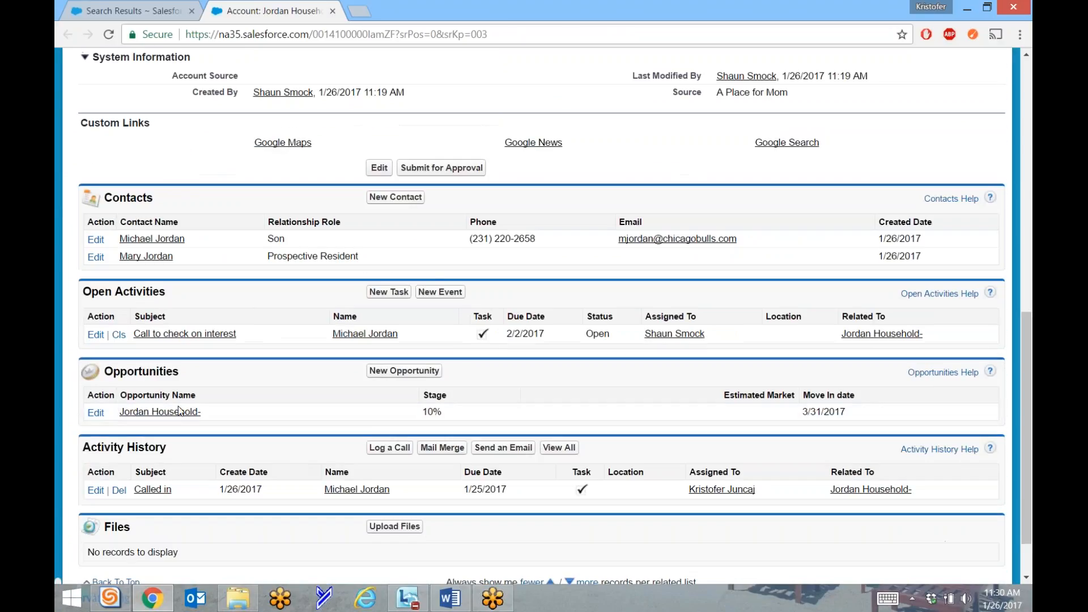
scroll(197, 426, "down", 3)
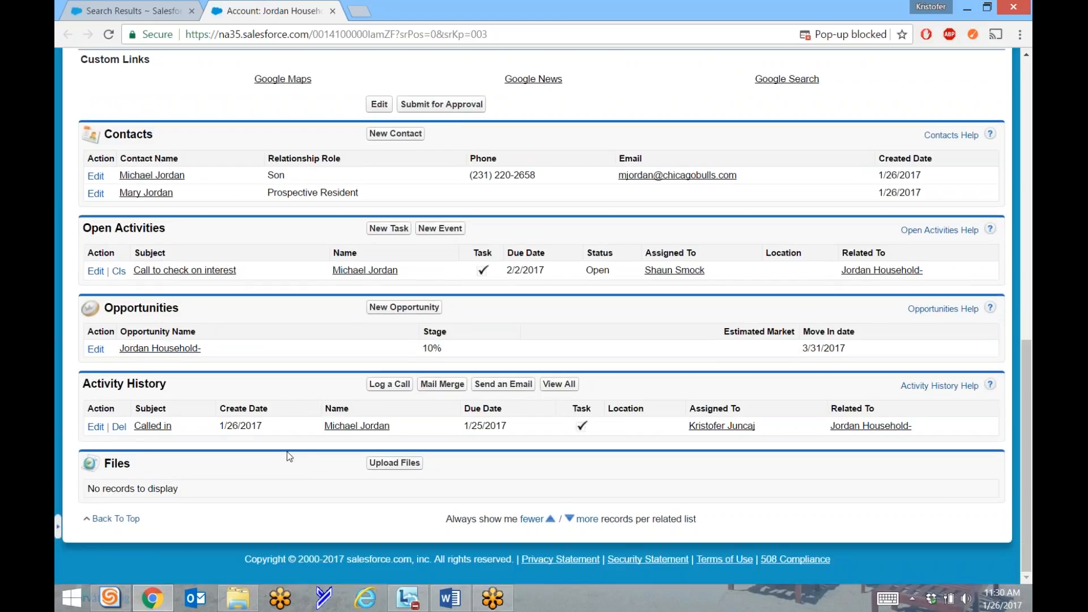
scroll(336, 397, "up", 8)
scroll(543, 313, "up", 1)
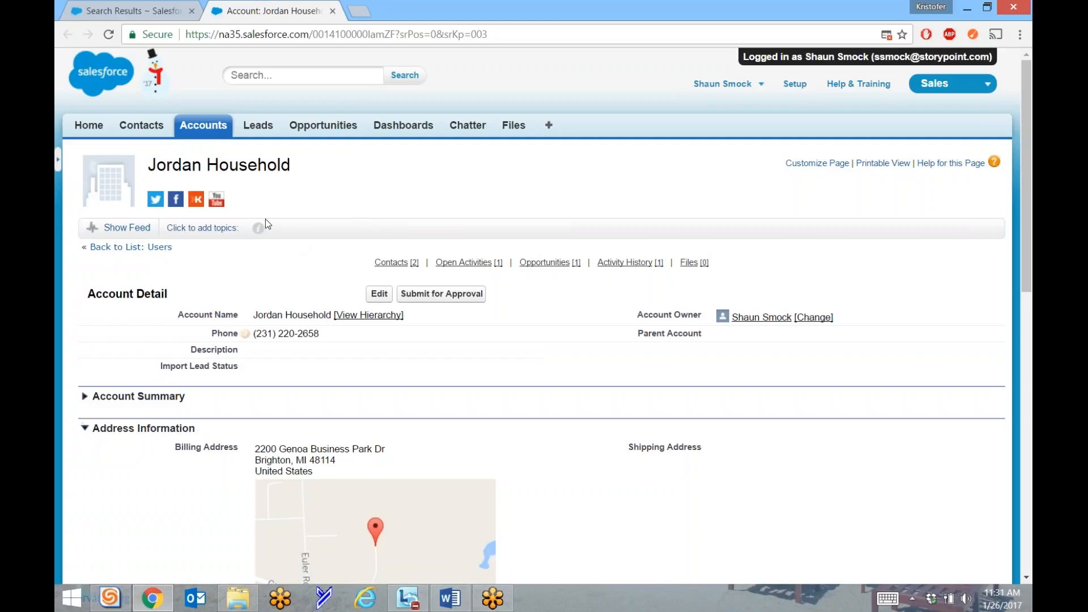
left_click(91, 125)
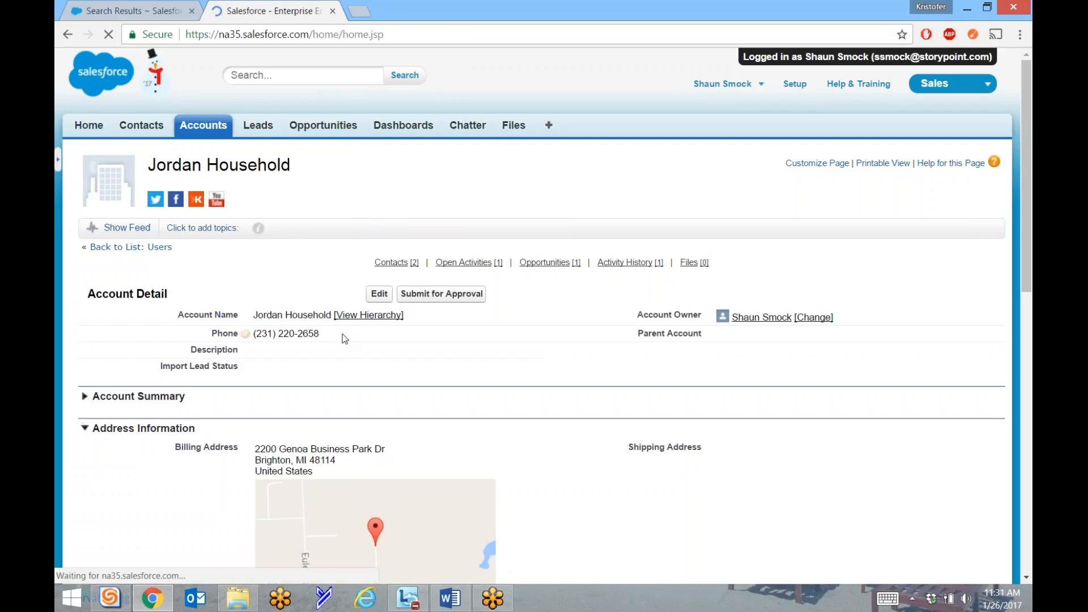
scroll(270, 286, "down", 5)
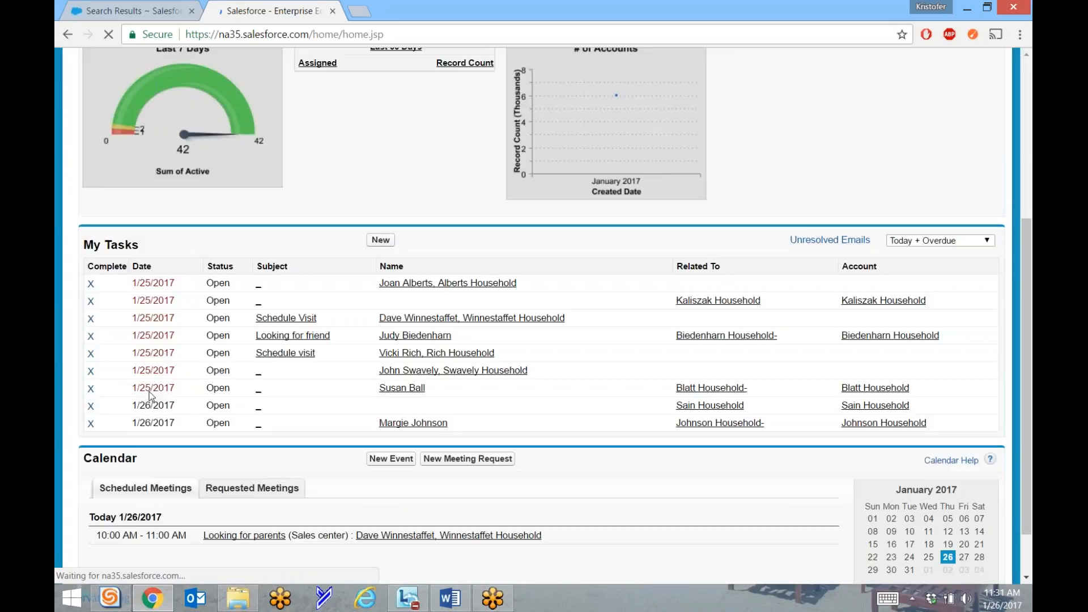